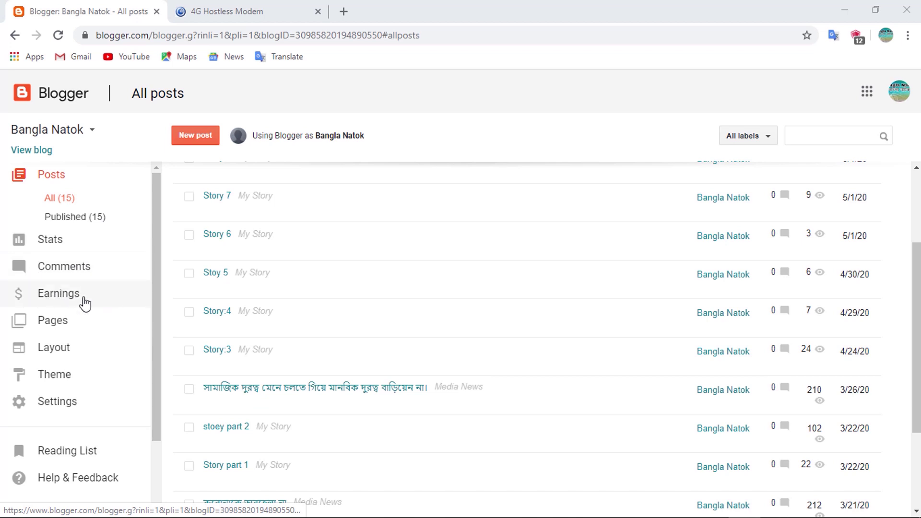
# Open the Bangla Natok blog's Earnings page from the Blogger sidebar
pyautogui.click(60, 300)
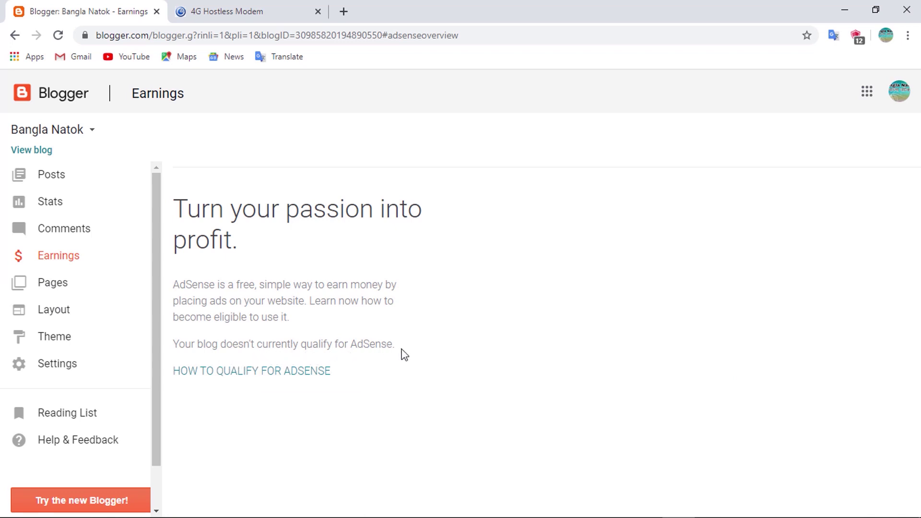
# Read the notice that the blog doesn't qualify for AdSense, then go to Basic settings
pyautogui.moveTo(403, 354); pyautogui.dragTo(187, 345)
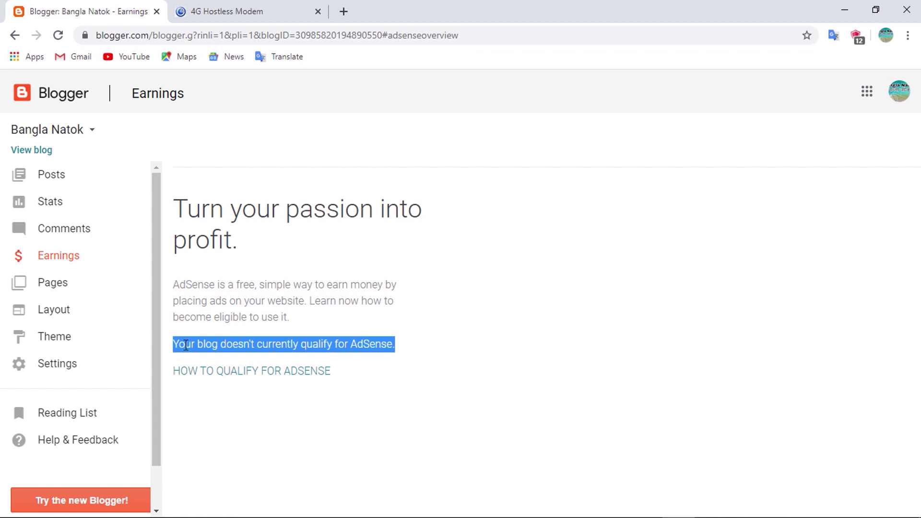
pyautogui.click(206, 344)
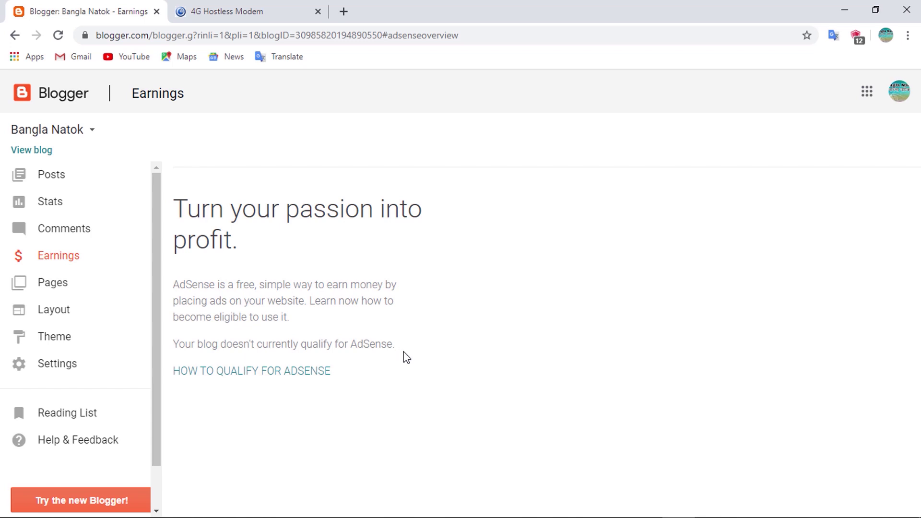
pyautogui.moveTo(398, 345); pyautogui.dragTo(179, 349)
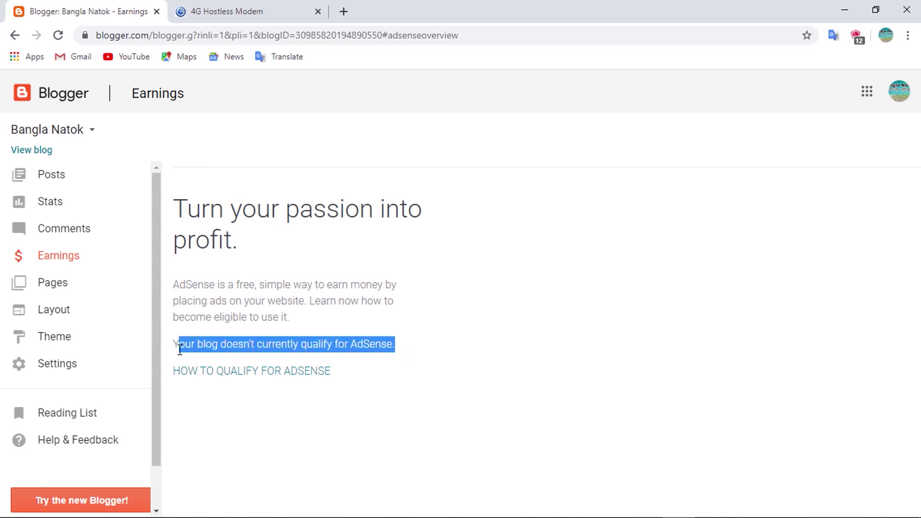
pyautogui.click(180, 349)
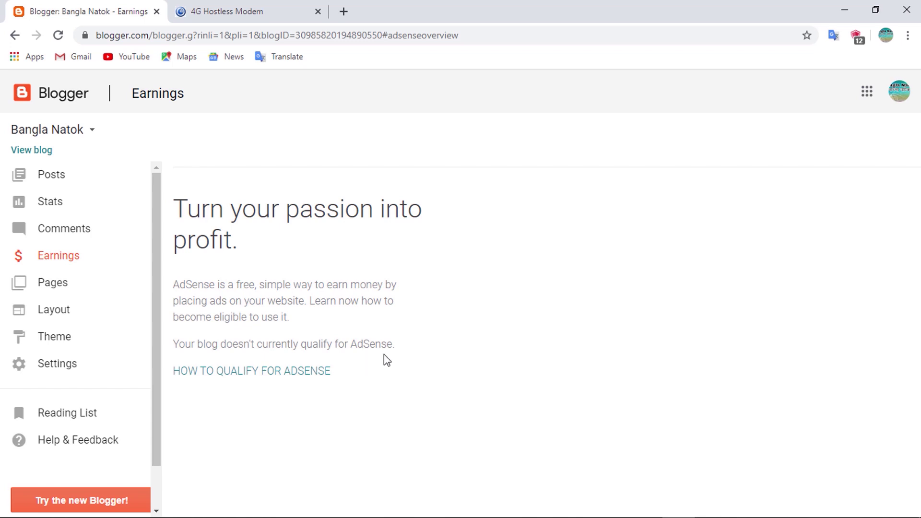
pyautogui.click(64, 364)
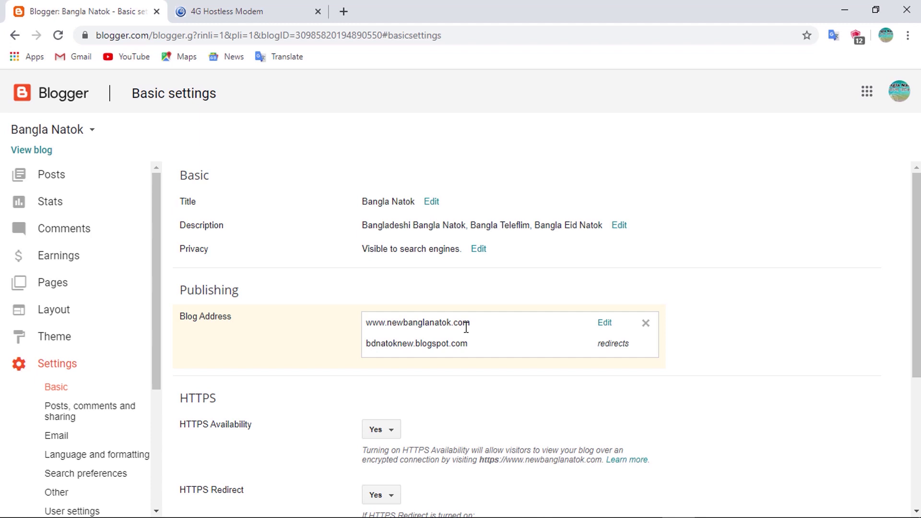
pyautogui.click(605, 328)
pyautogui.scroll(-5, 575, 348)
pyautogui.scroll(3, 573, 343)
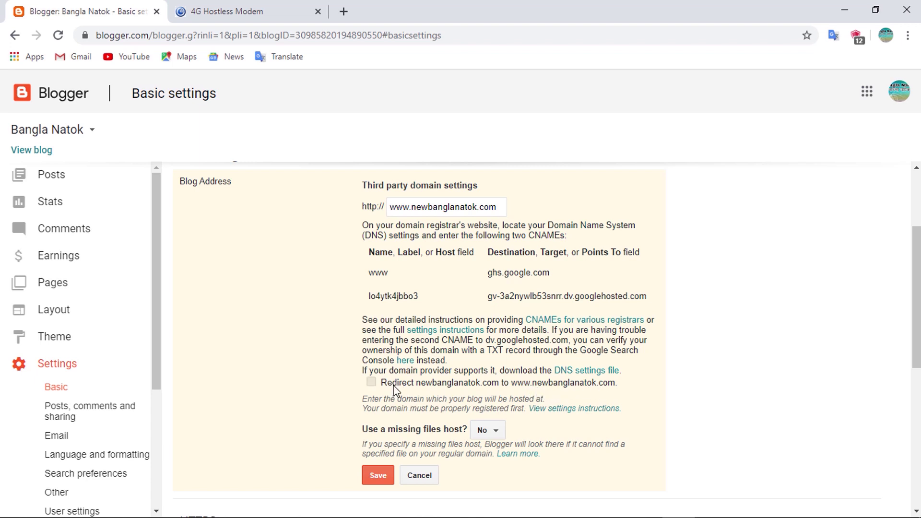
pyautogui.click(372, 383)
pyautogui.click(378, 478)
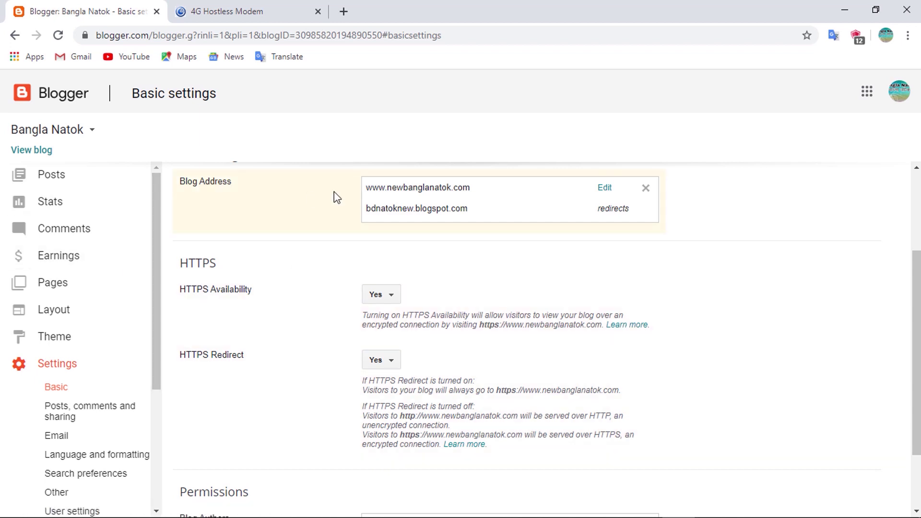
# Search Google for 'adsense', open the Google AdSense start page and accept its cookie notice
pyautogui.click(343, 11)
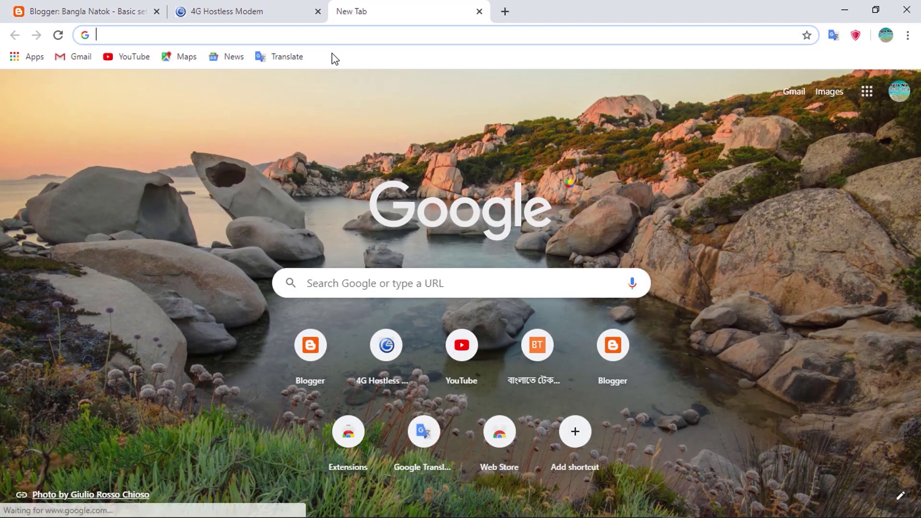
pyautogui.write('adse')
pyautogui.press('Down')
pyautogui.press('Return')
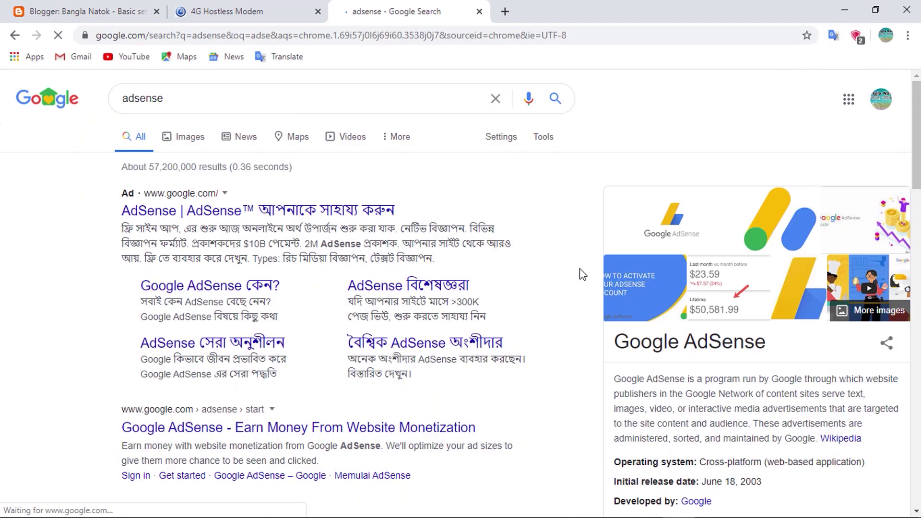
pyautogui.scroll(-3, 201, 240)
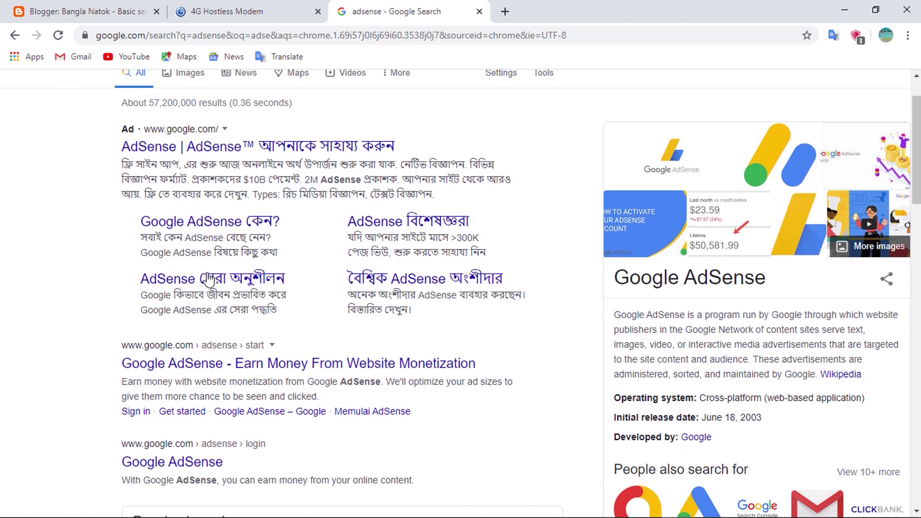
pyautogui.click(224, 386)
pyautogui.scroll(-1, 248, 287)
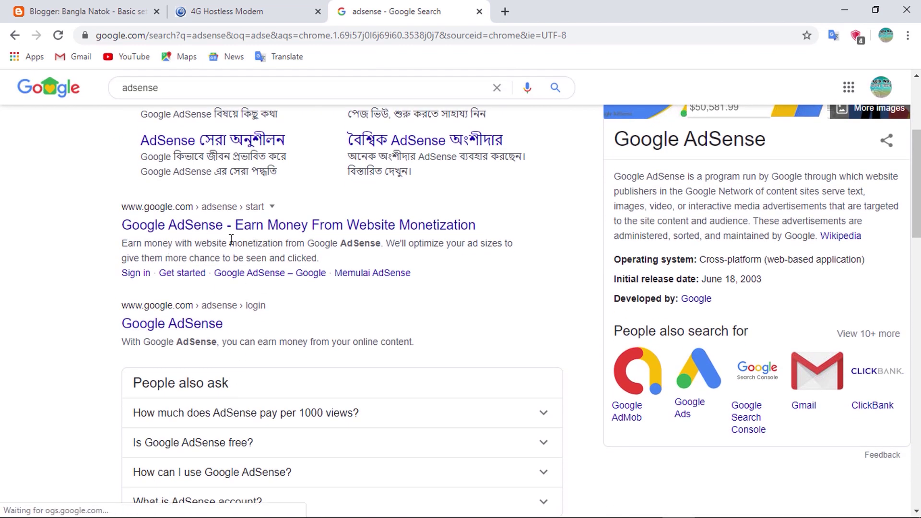
pyautogui.click(192, 233)
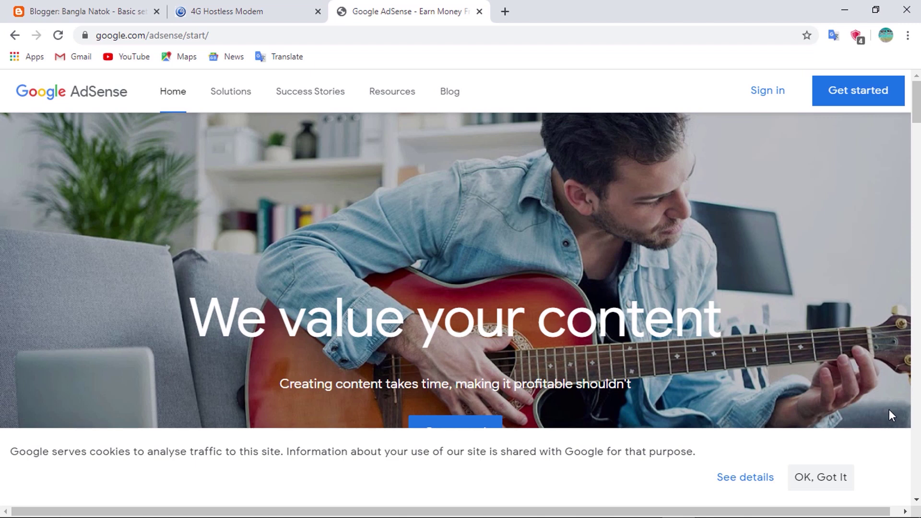
pyautogui.click(888, 410)
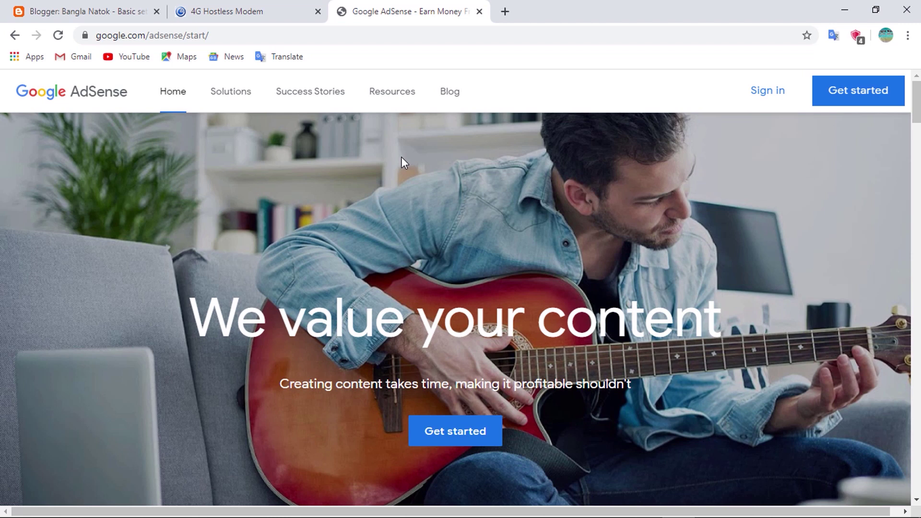
pyautogui.click(841, 99)
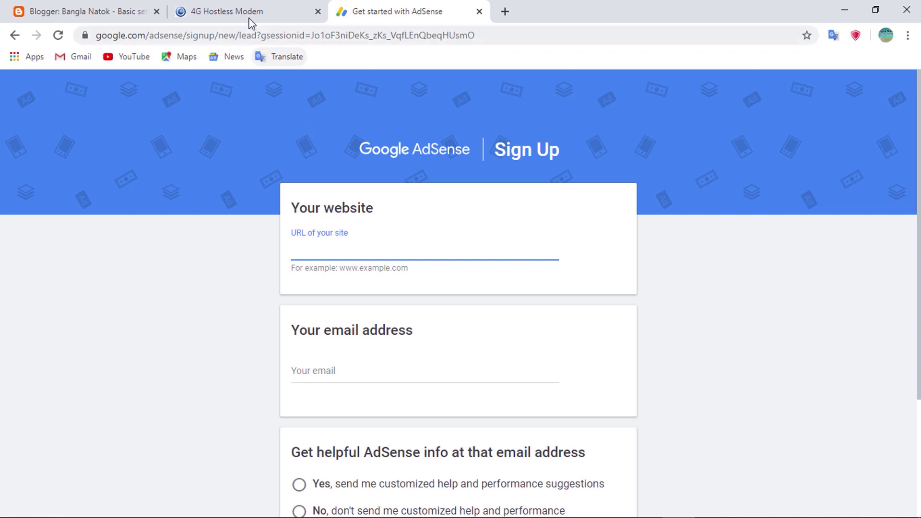
pyautogui.hotkey('ctrl', 'shift', 'pageup')
pyautogui.click(85, 7)
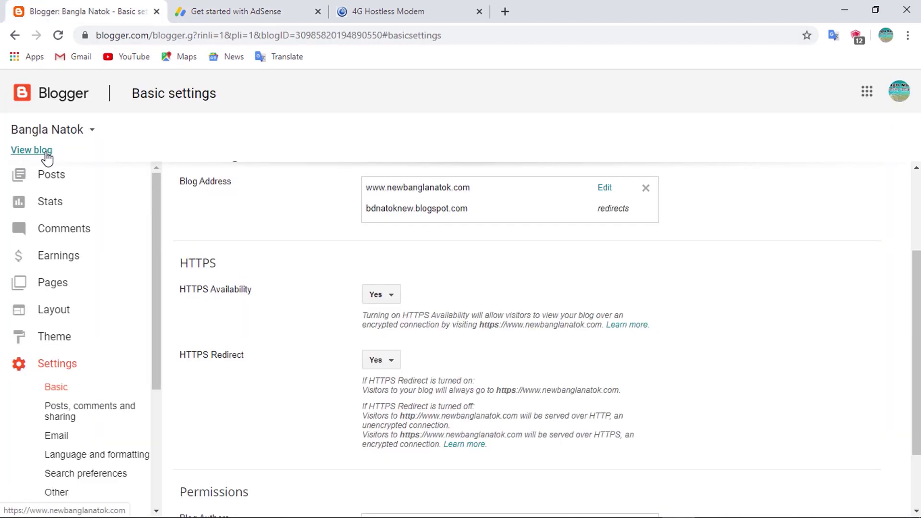
pyautogui.click(46, 153)
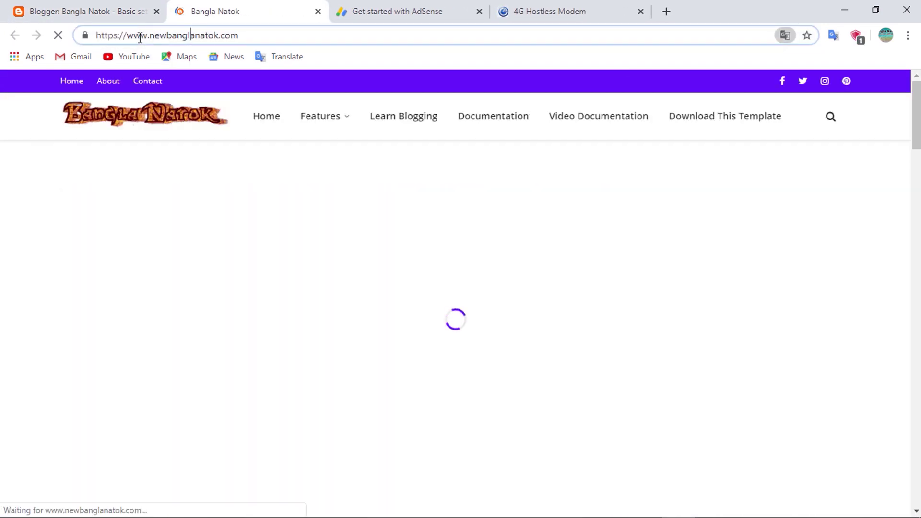
pyautogui.rightClick(140, 36)
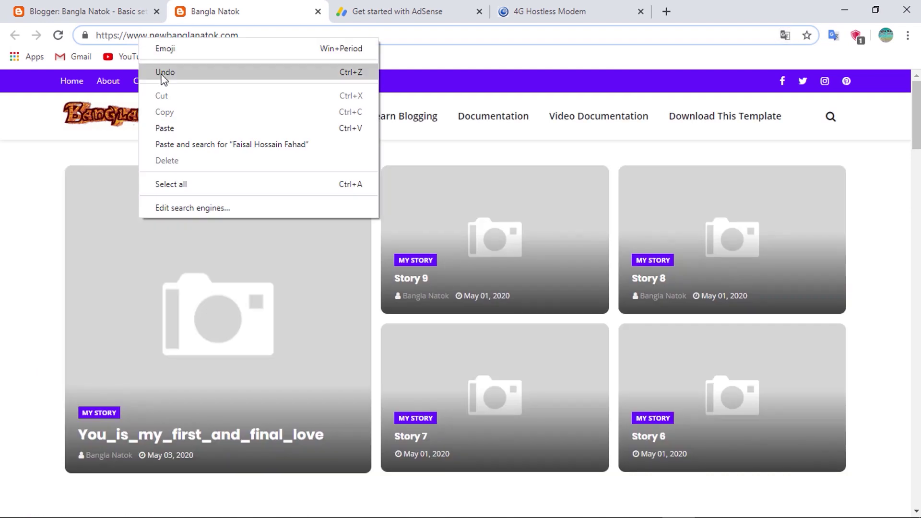
pyautogui.click(166, 72)
pyautogui.hotkey('ctrl', 'c')
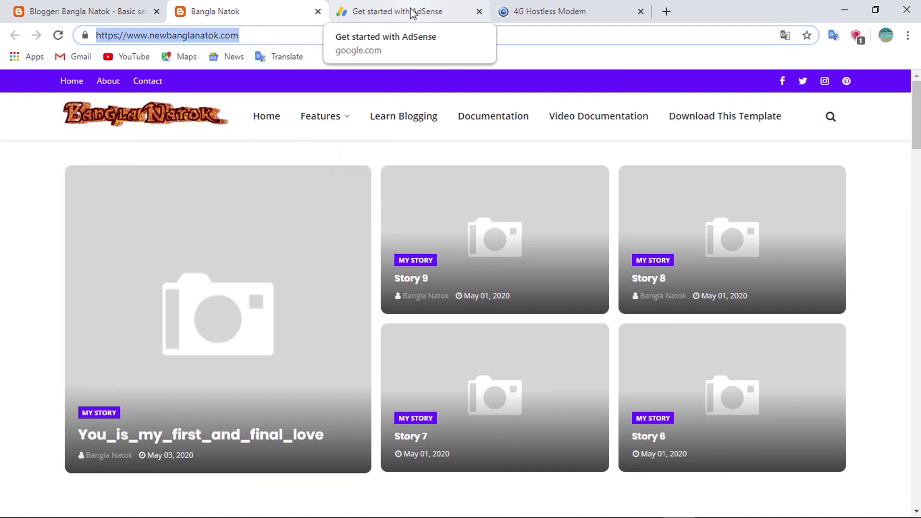
pyautogui.click(413, 14)
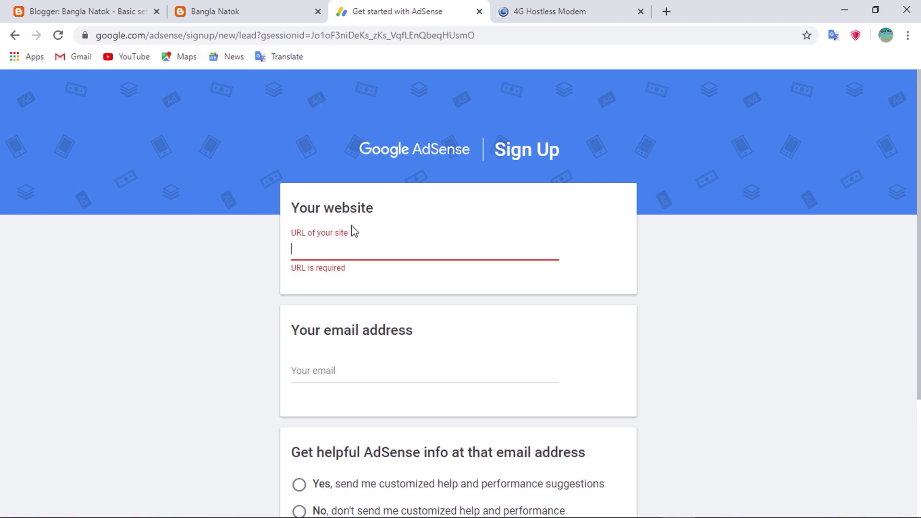
pyautogui.hotkey('ctrl', 'v')
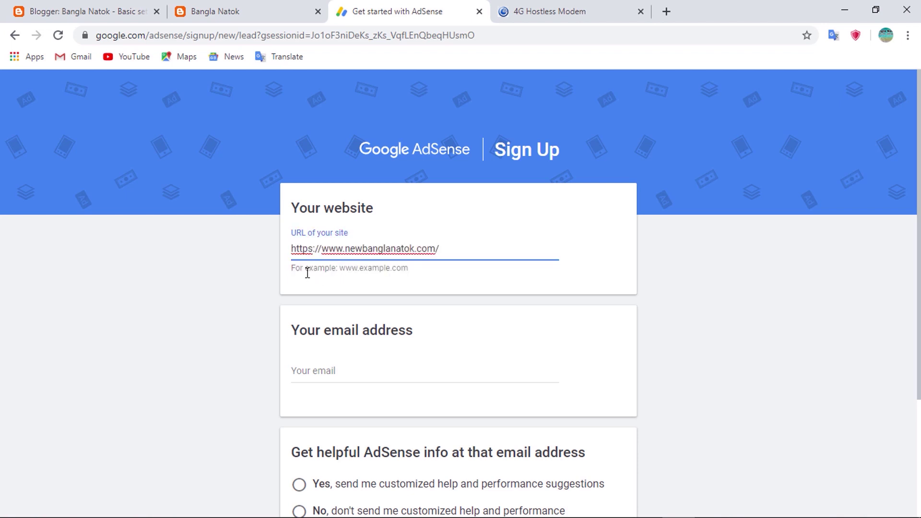
pyautogui.moveTo(321, 249); pyautogui.dragTo(260, 248)
pyautogui.press('BackSpace')
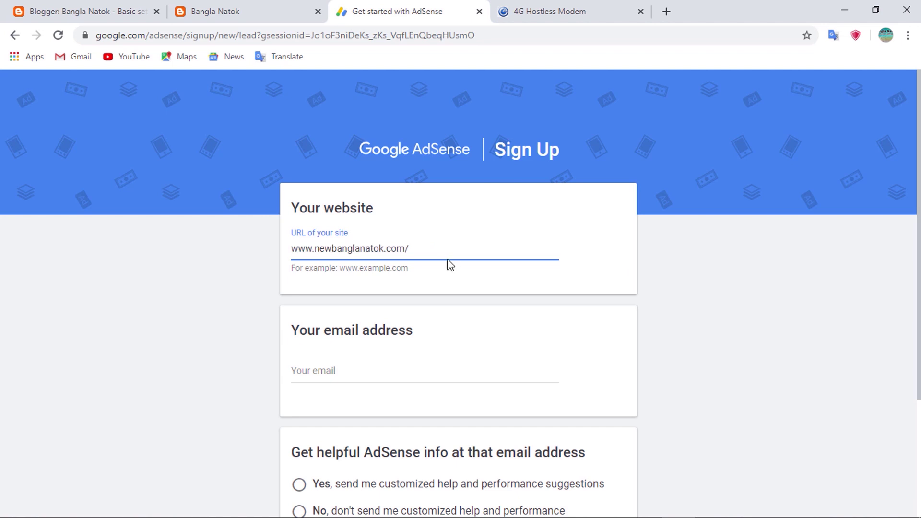
pyautogui.click(417, 250)
pyautogui.press('BackSpace')
# Fill in the account e-mail, opt in to customized help, and save and continue
pyautogui.scroll(-3, 407, 254)
pyautogui.click(369, 237)
pyautogui.click(576, 221)
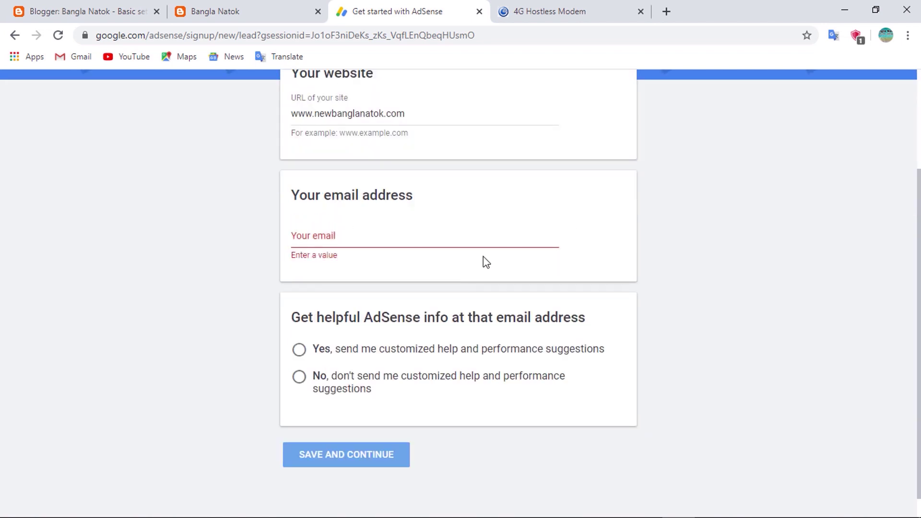
pyautogui.click(377, 240)
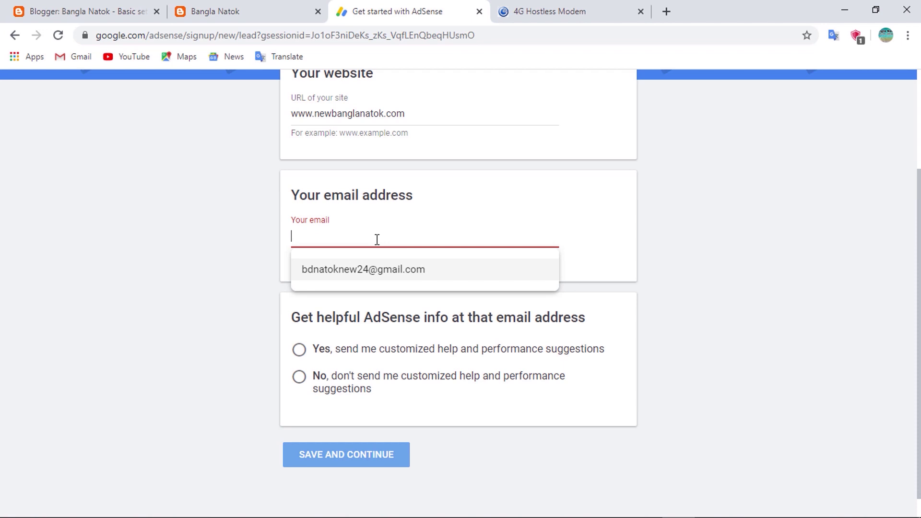
pyautogui.click(361, 270)
pyautogui.scroll(3, 439, 269)
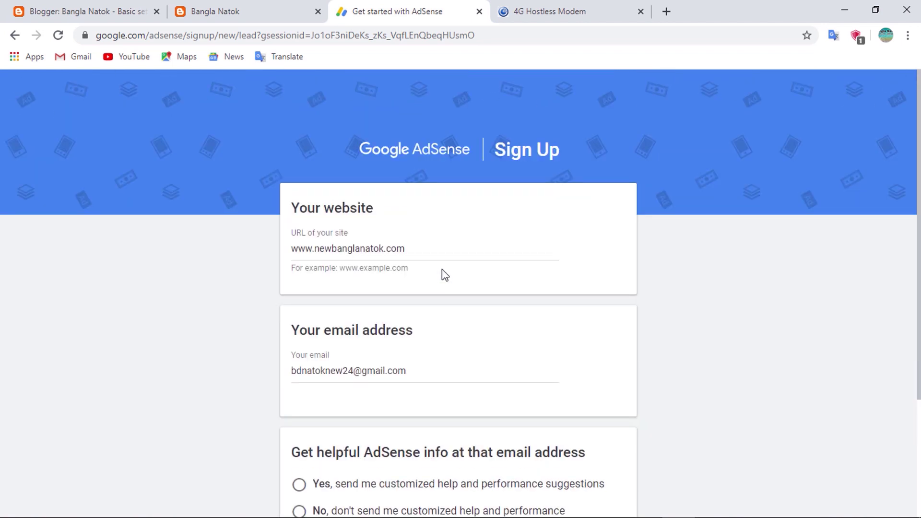
pyautogui.scroll(-1, 442, 272)
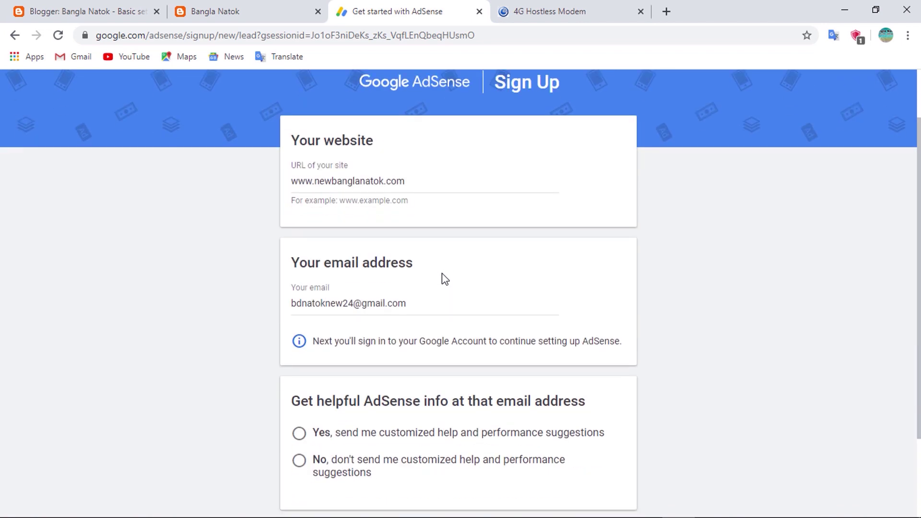
pyautogui.scroll(-2, 427, 310)
pyautogui.click(429, 317)
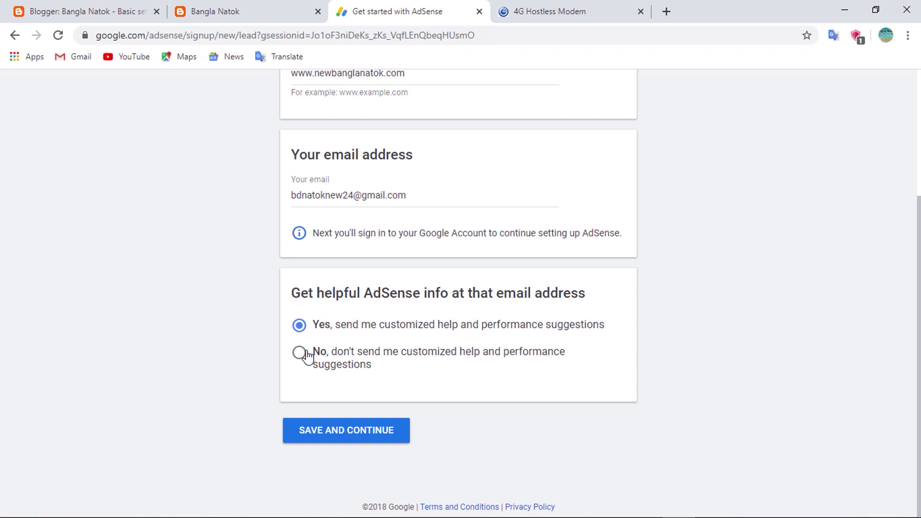
pyautogui.click(363, 442)
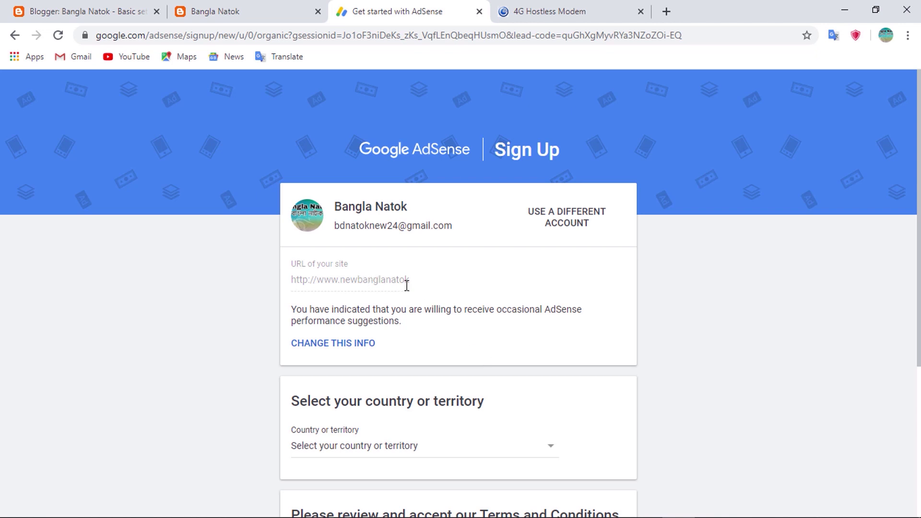
# Choose Bangladesh as the account's country
pyautogui.scroll(-1, 403, 306)
pyautogui.scroll(-1, 407, 304)
pyautogui.scroll(-1, 411, 303)
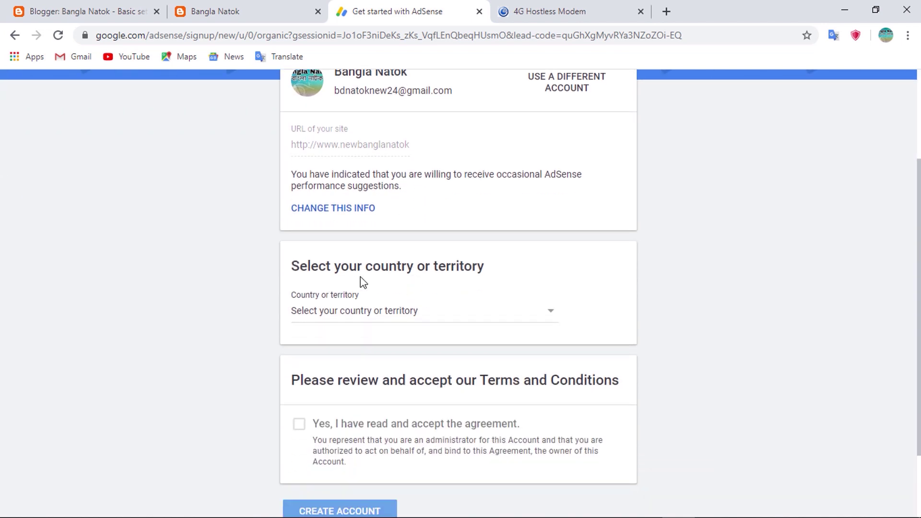
pyautogui.click(385, 320)
pyautogui.scroll(-4, 372, 346)
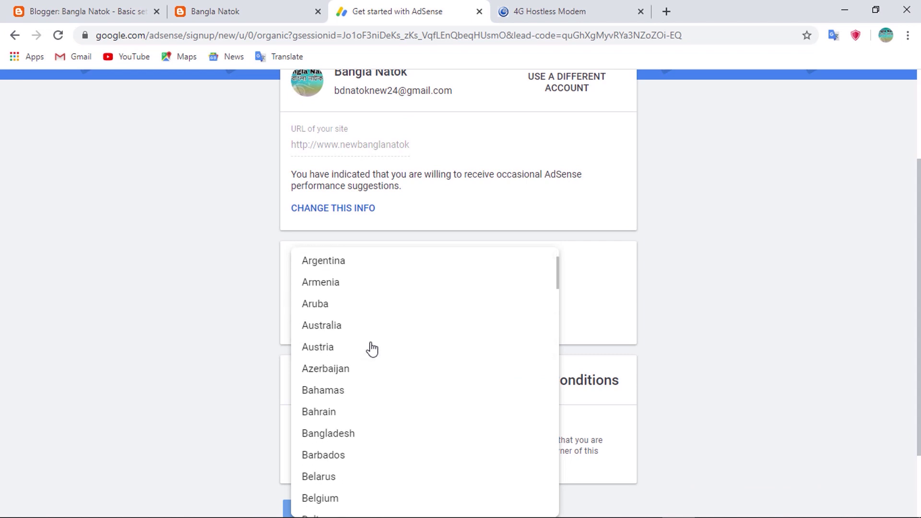
pyautogui.click(351, 433)
# Accept the AdSense terms and conditions and create the account
pyautogui.scroll(-1, 381, 384)
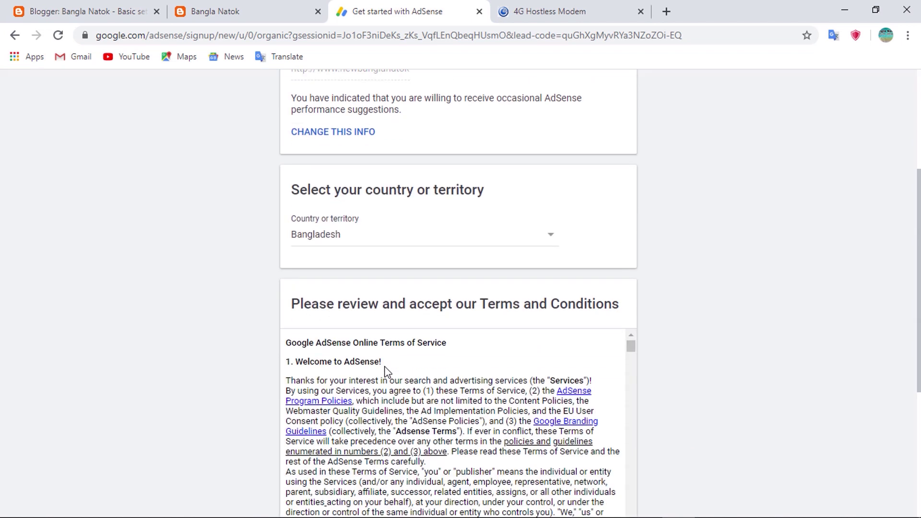
pyautogui.scroll(-4, 386, 369)
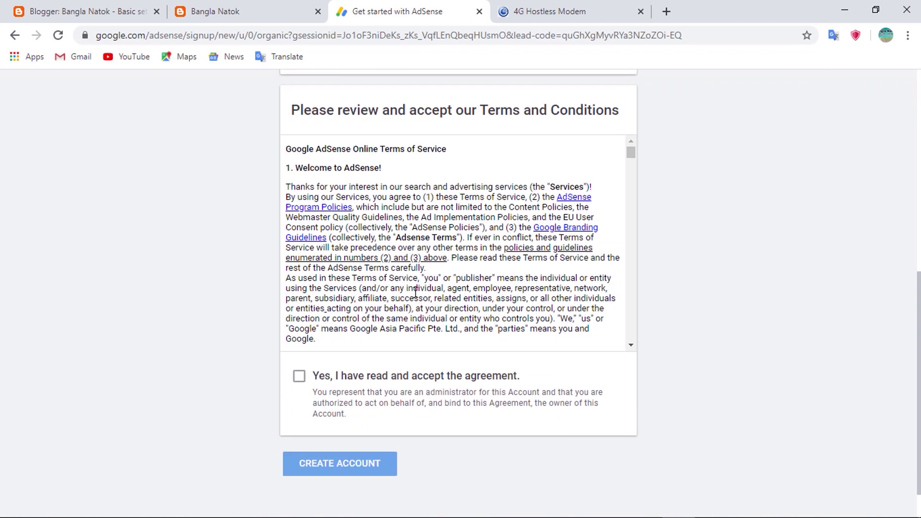
pyautogui.scroll(-20, 416, 293)
pyautogui.scroll(-10, 408, 285)
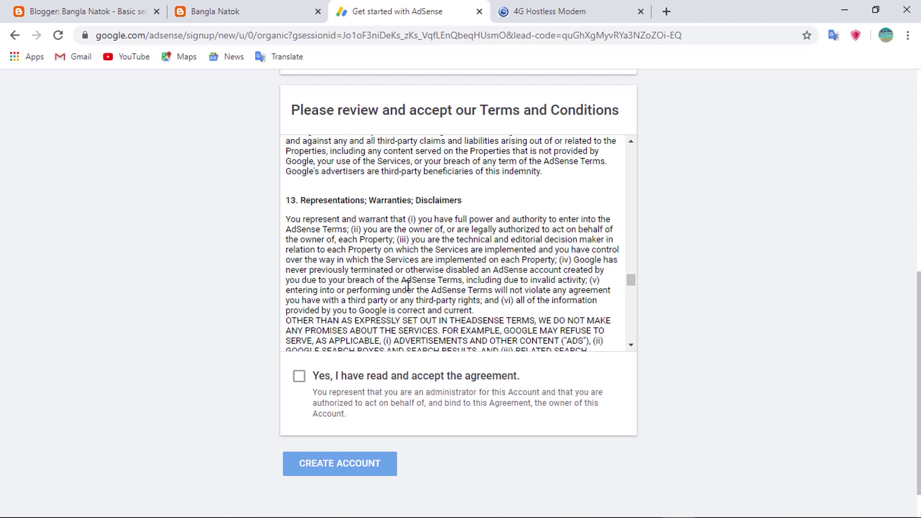
pyautogui.scroll(-10, 408, 285)
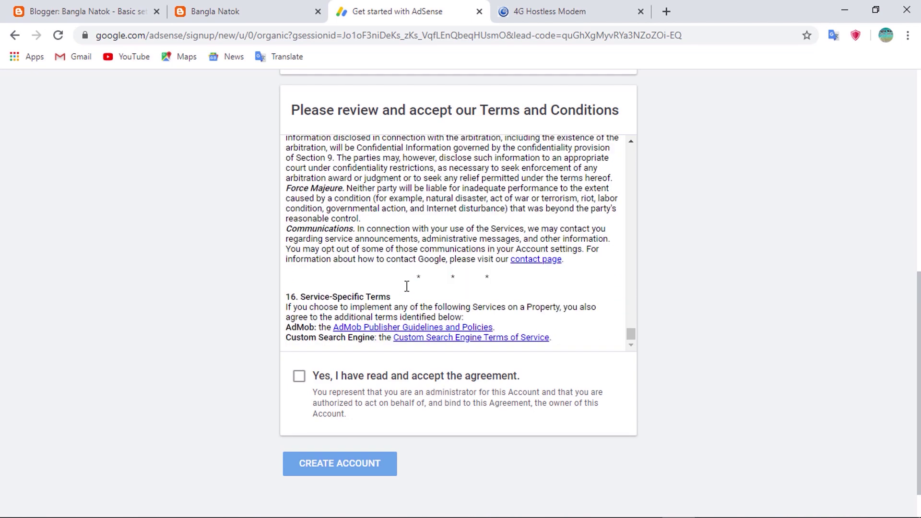
pyautogui.click(299, 376)
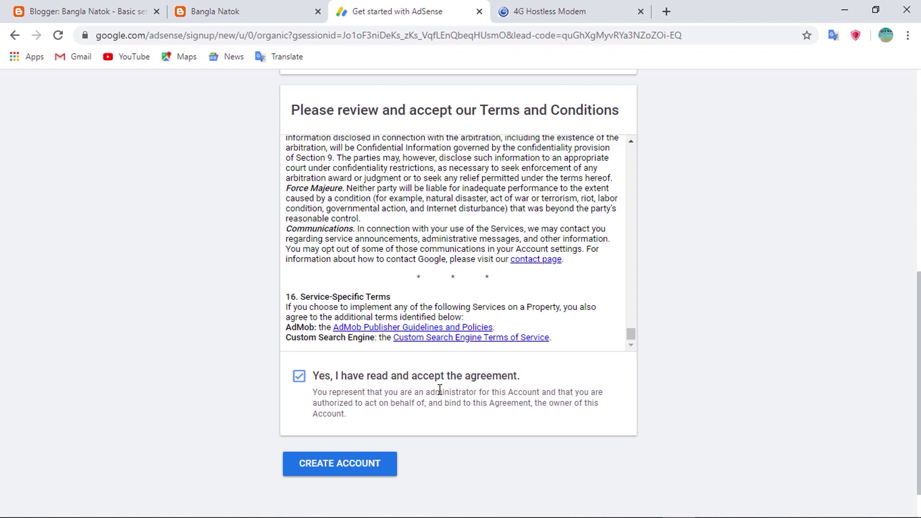
pyautogui.click(355, 463)
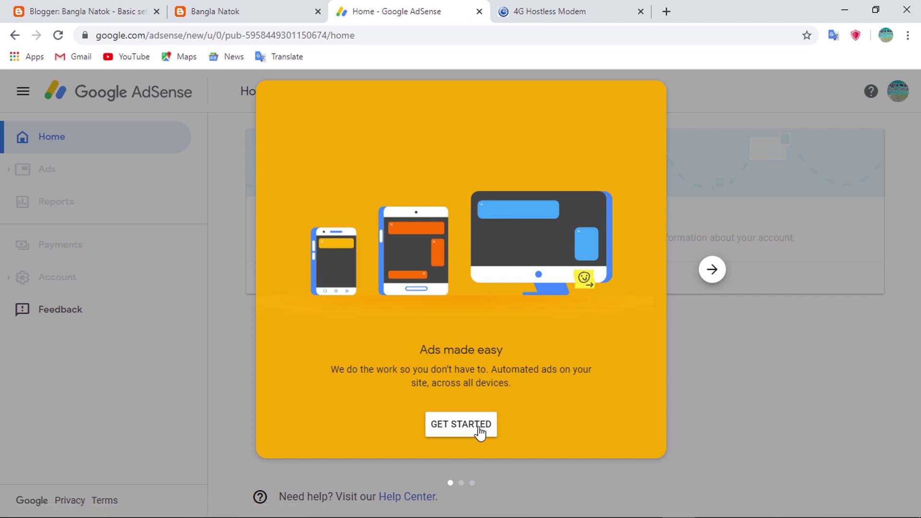
# Start account setup, clear the prefilled payment Name field, and switch to the address notes
pyautogui.click(467, 431)
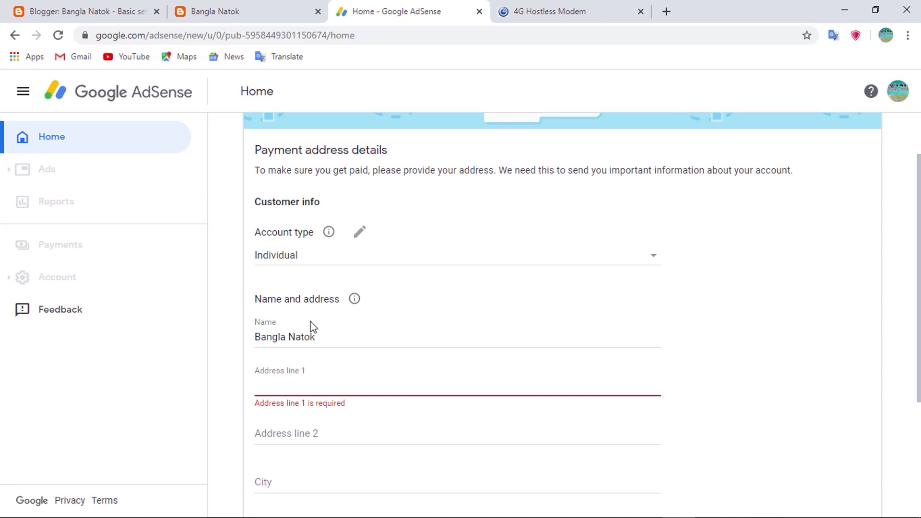
pyautogui.moveTo(335, 336); pyautogui.dragTo(244, 346)
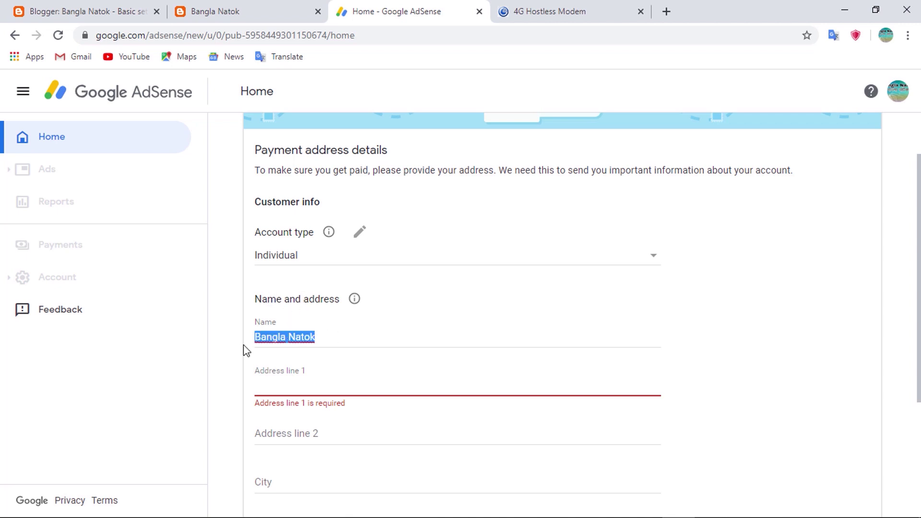
pyautogui.press('BackSpace')
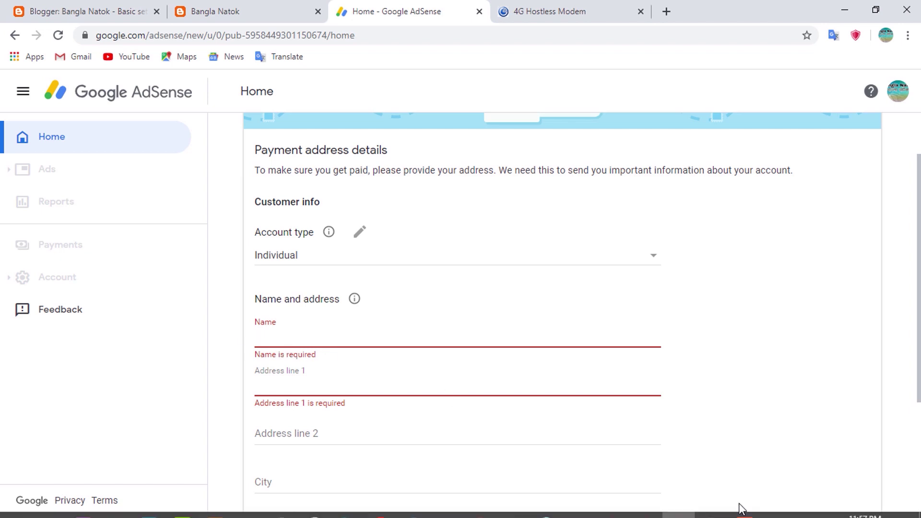
pyautogui.click(712, 506)
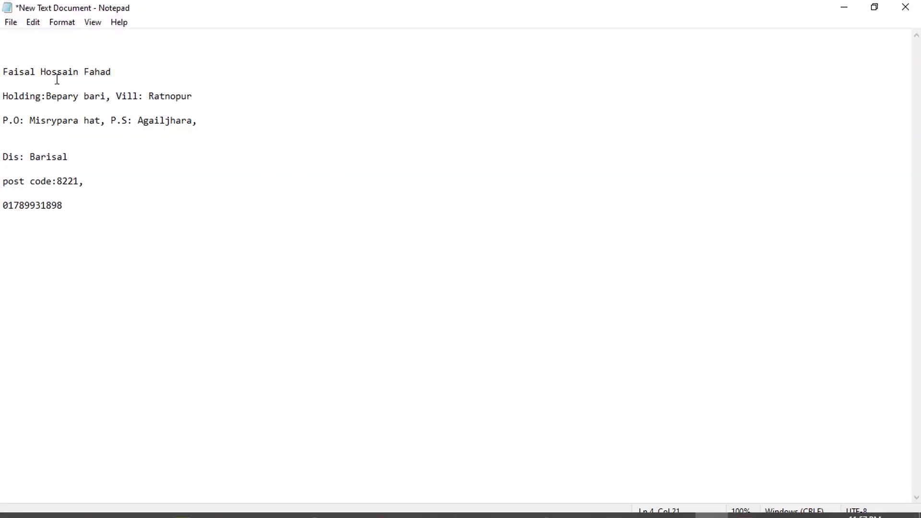
# Paste the account holder's name from the notes into the payment form's Name field
pyautogui.hotkey('alt', 'Tab')
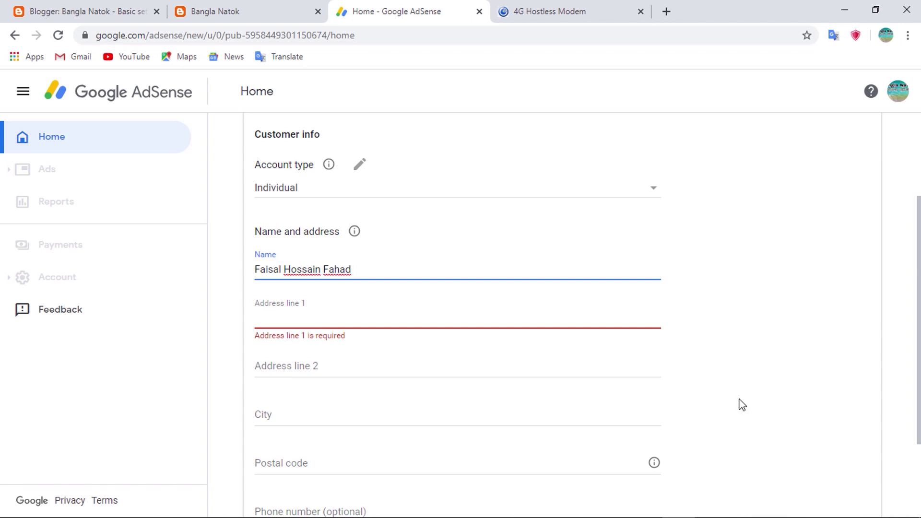
# Paste both payment address lines, adding the missing space after 'Holding:'
pyautogui.click(773, 290)
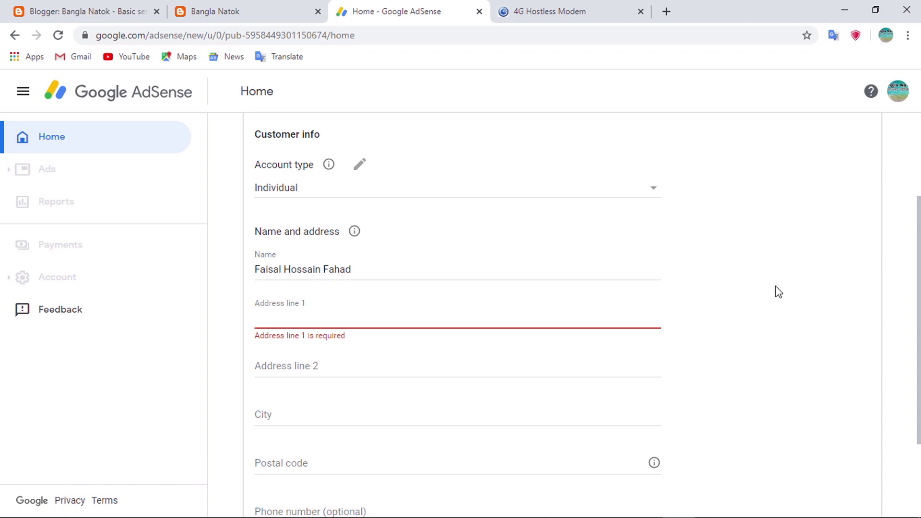
pyautogui.click(428, 320)
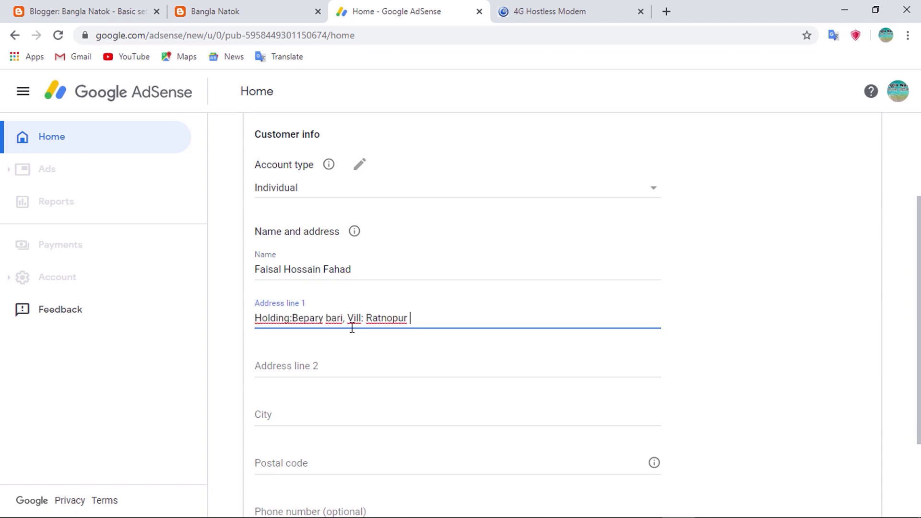
pyautogui.click(294, 318)
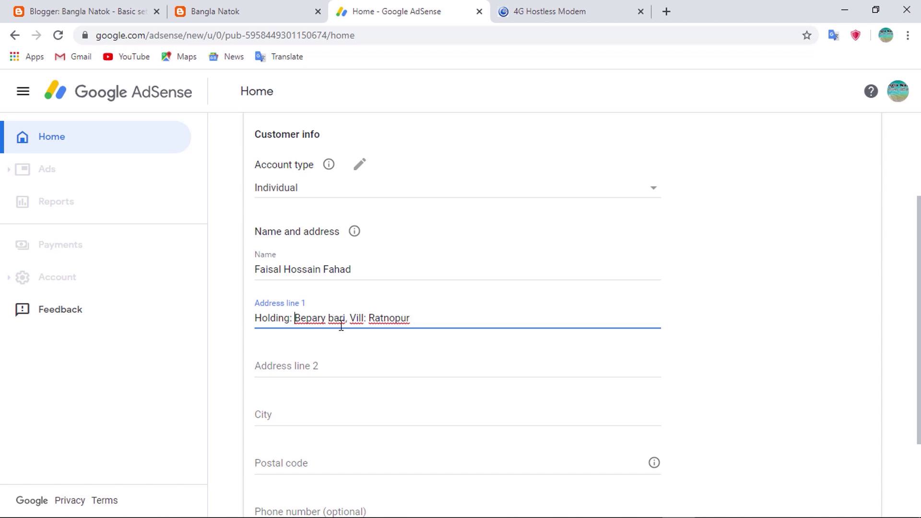
pyautogui.click(475, 372)
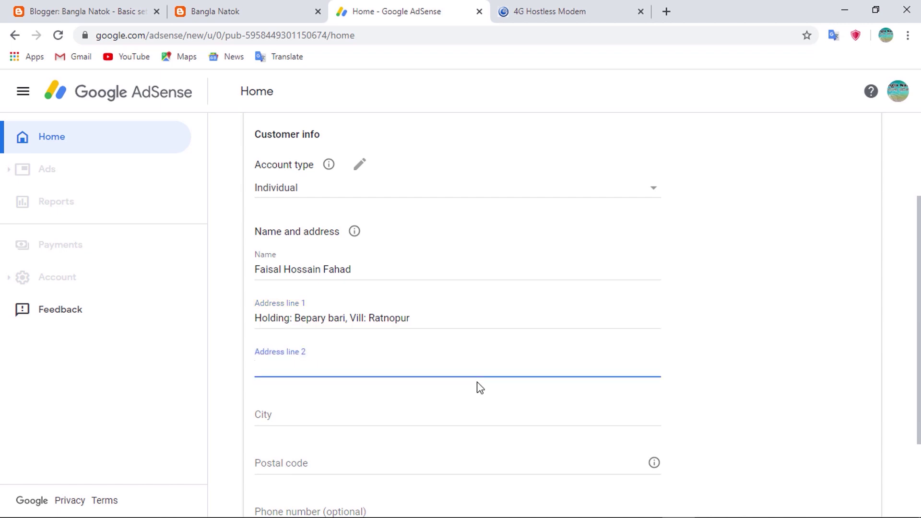
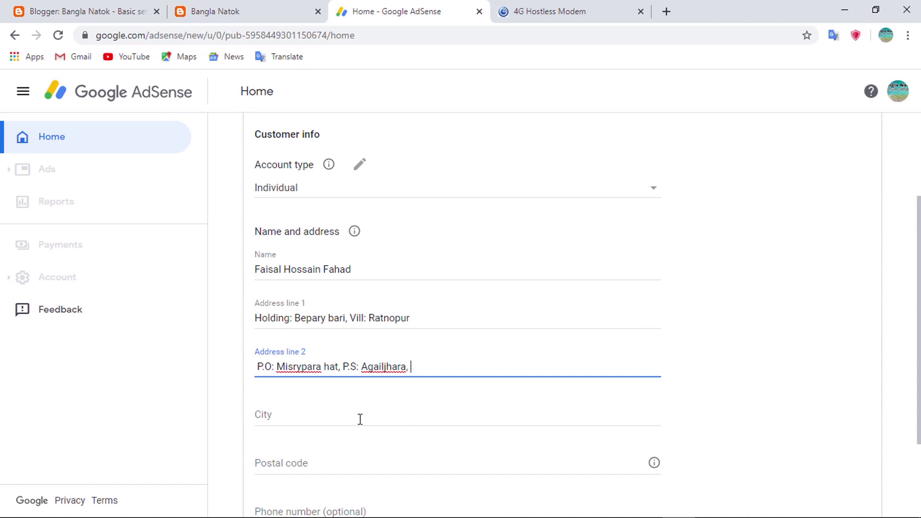
pyautogui.click(336, 419)
# Enter the city, postal code 8221 and the pasted phone number, then submit the address
pyautogui.click(712, 512)
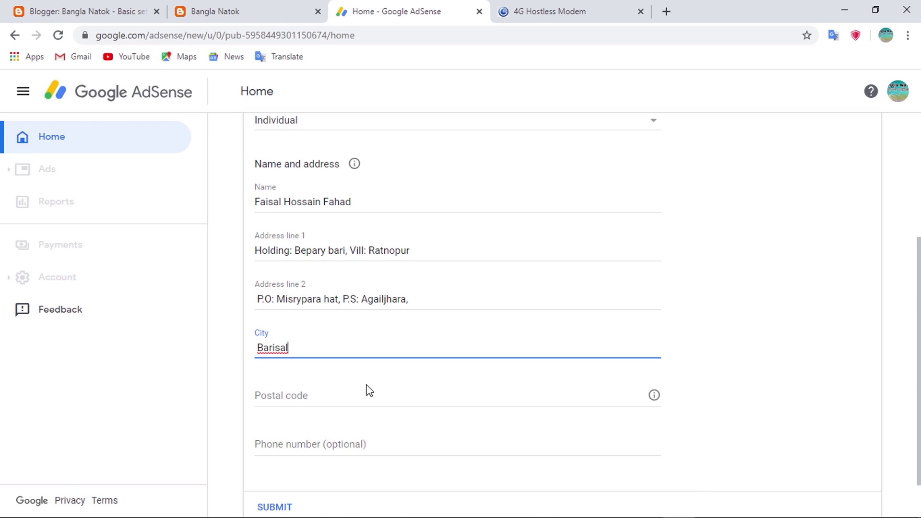
pyautogui.click(374, 391)
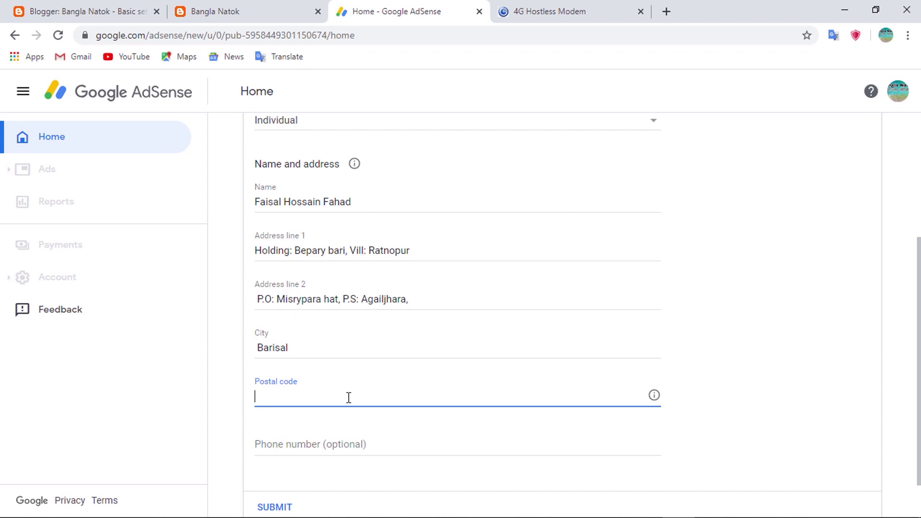
pyautogui.write('8221')
pyautogui.scroll(-1, 423, 429)
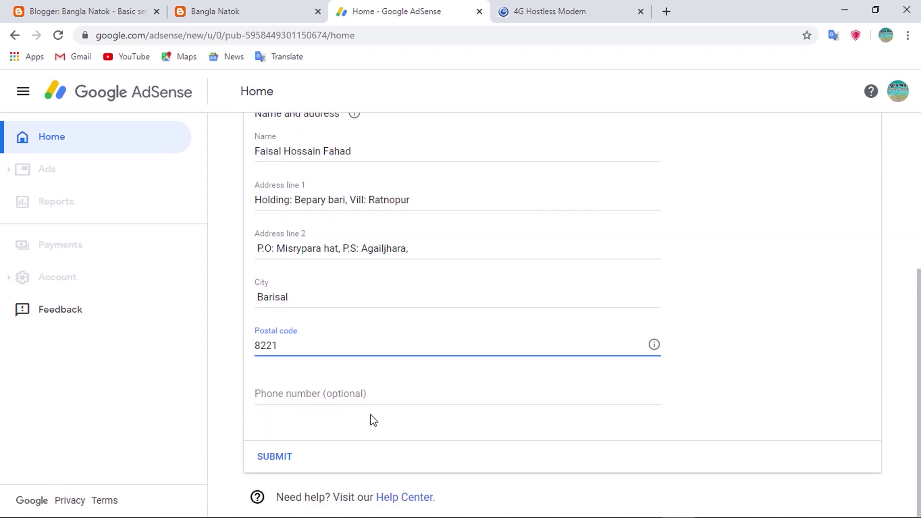
pyautogui.moveTo(268, 394); pyautogui.dragTo(384, 393)
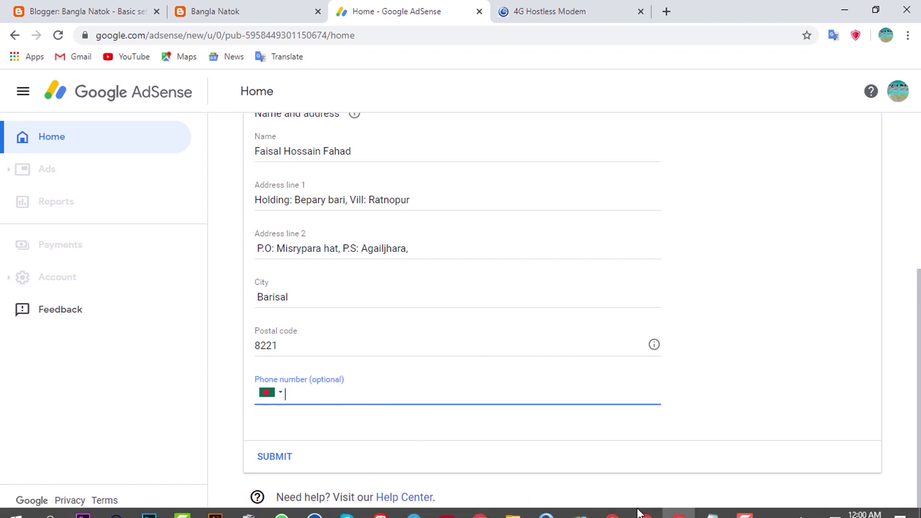
pyautogui.moveTo(707, 505)
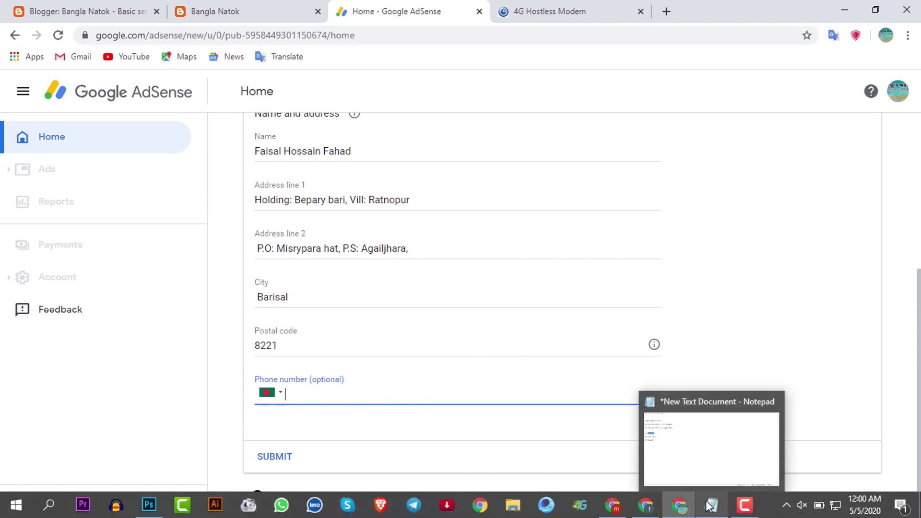
pyautogui.hotkey('ctrl', 'v')
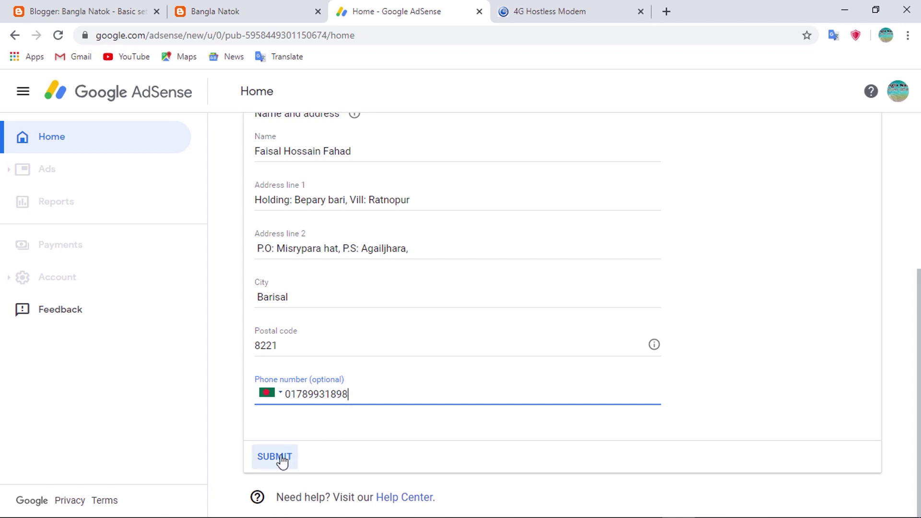
pyautogui.click(268, 463)
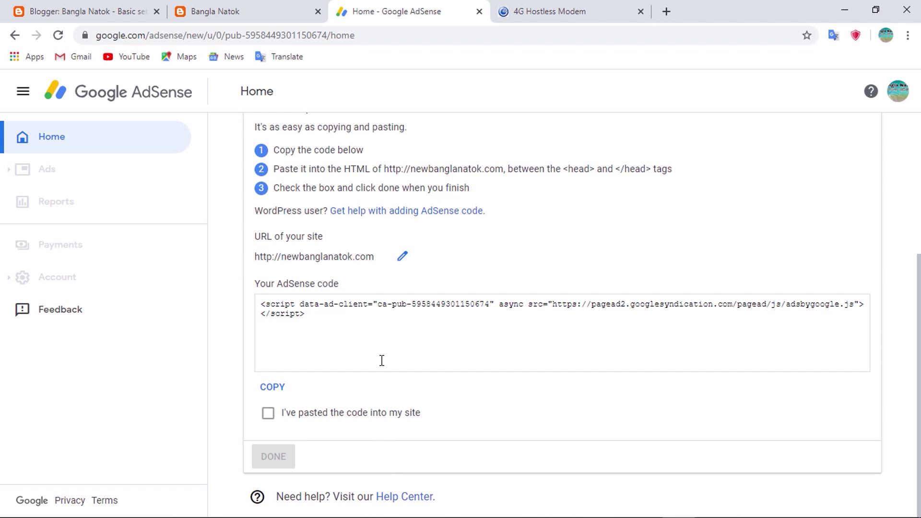
# Copy the site's AdSense script code and return to Blogger's Basic settings for Bangla Natok
pyautogui.moveTo(311, 318); pyautogui.dragTo(250, 308)
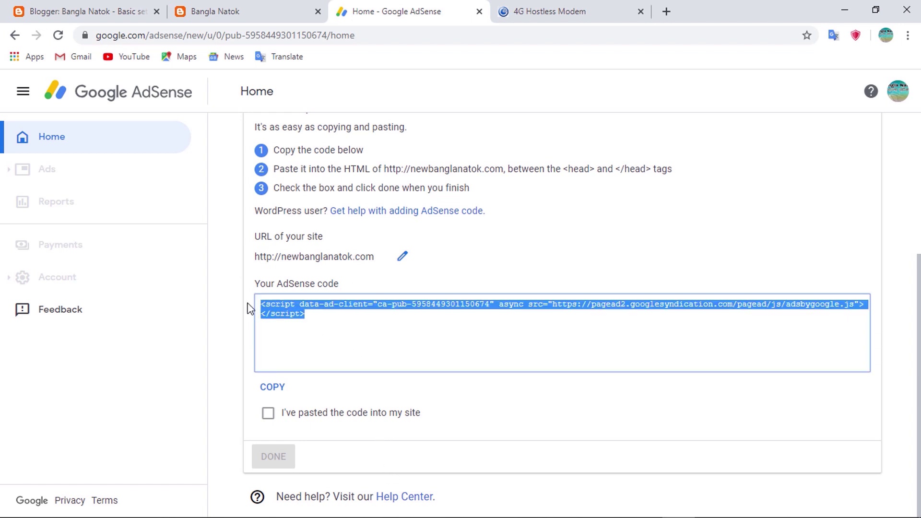
pyautogui.rightClick(299, 307)
pyautogui.click(322, 317)
pyautogui.click(429, 350)
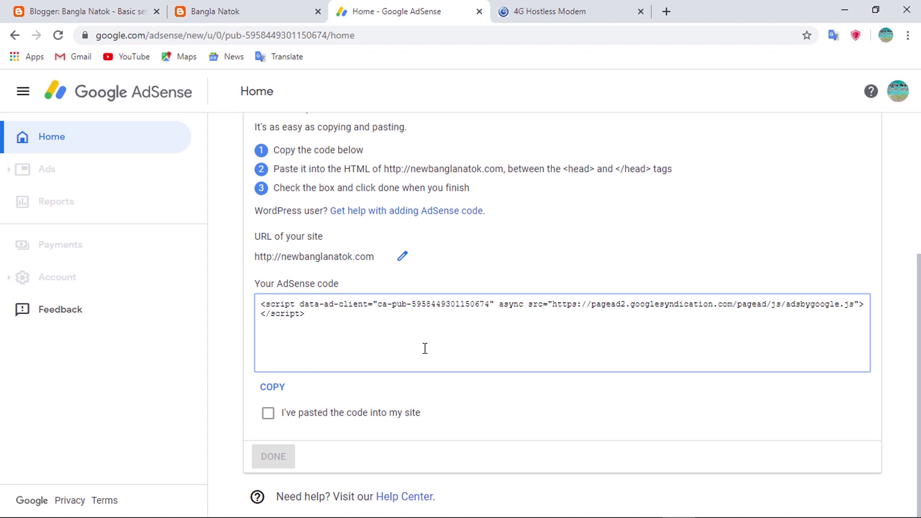
pyautogui.click(67, 6)
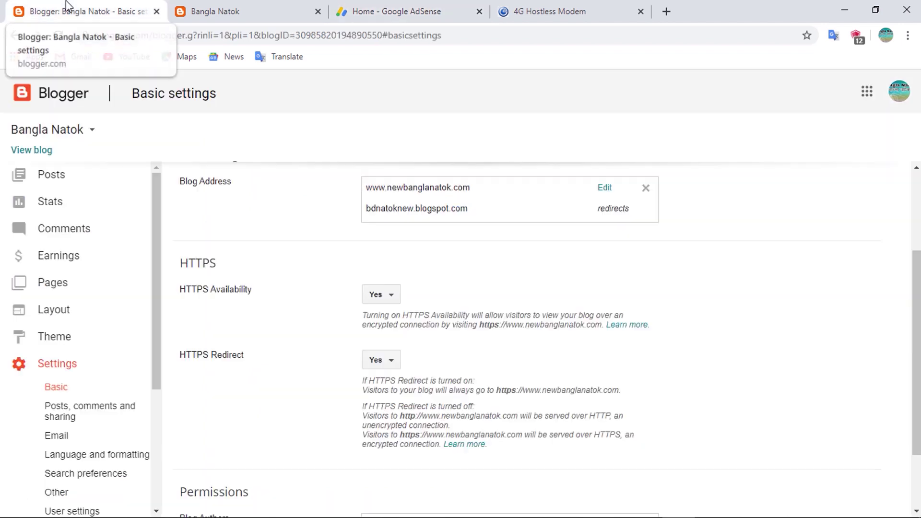
# Save the blog address settings and open the theme's HTML editor
pyautogui.click(606, 190)
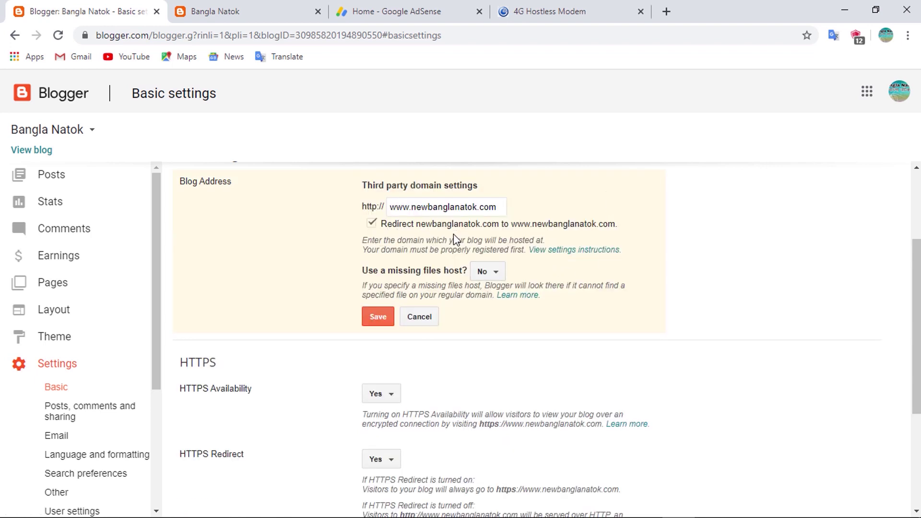
pyautogui.click(377, 318)
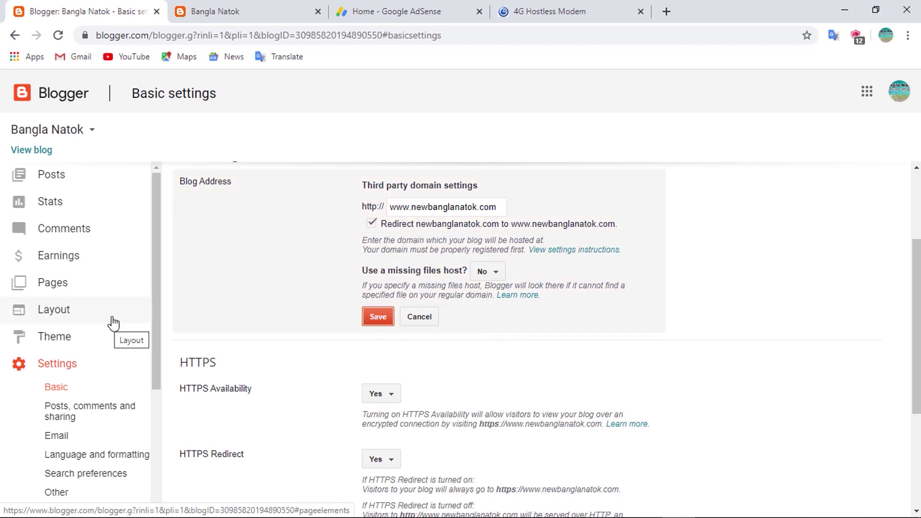
pyautogui.click(79, 338)
pyautogui.click(345, 294)
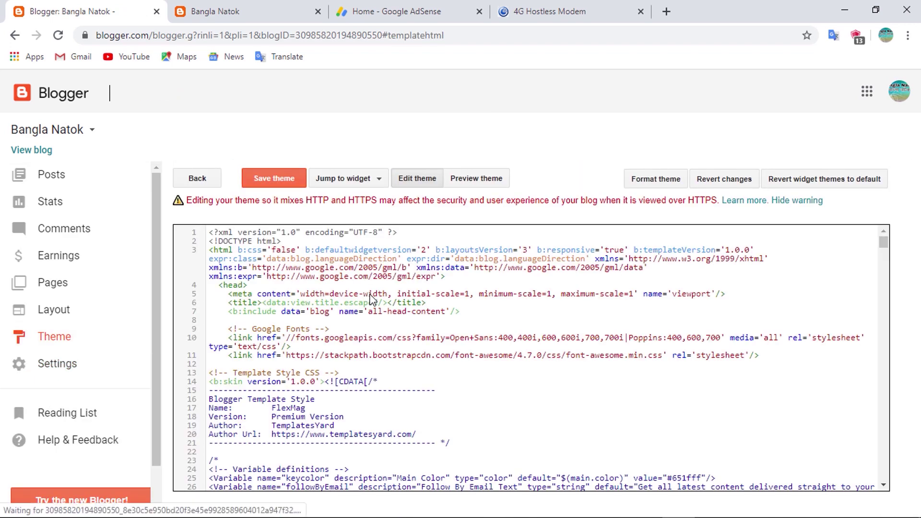
# Check the head-tag placement in AdSense's code instructions, then return to the theme editor
pyautogui.click(367, 10)
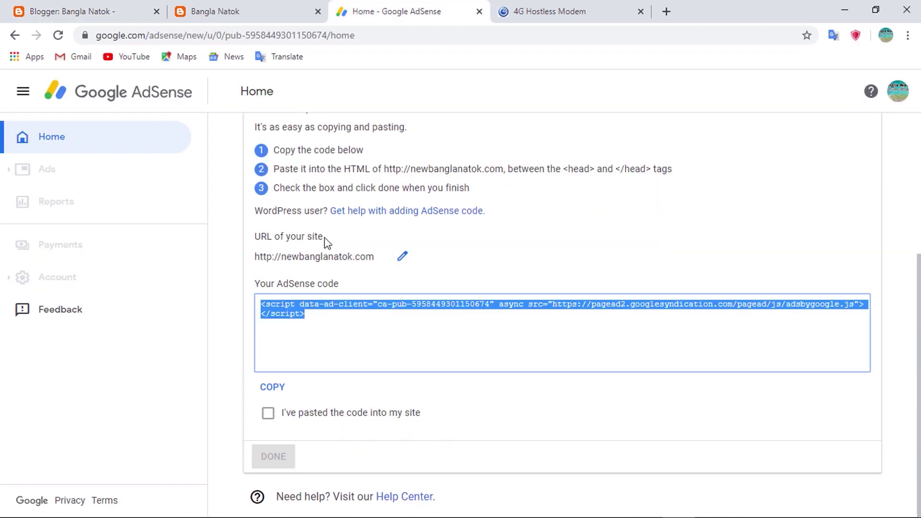
pyautogui.click(328, 318)
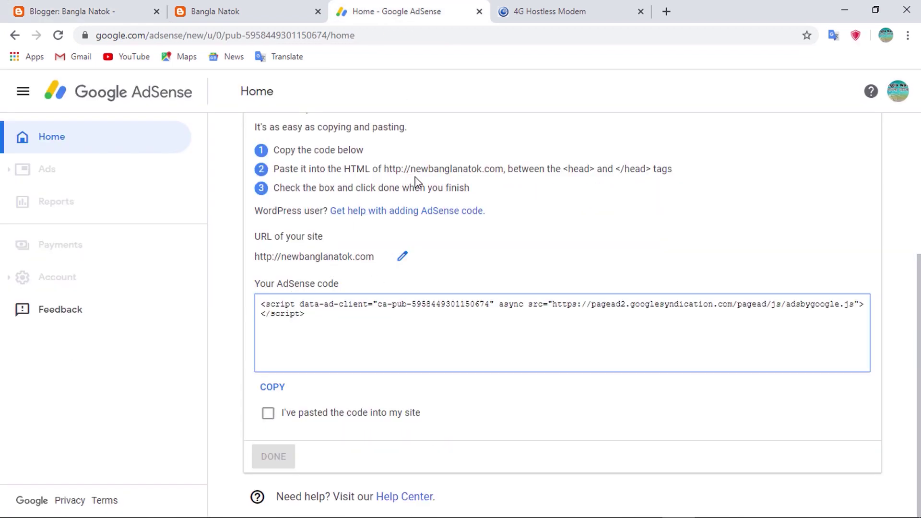
pyautogui.scroll(2, 304, 151)
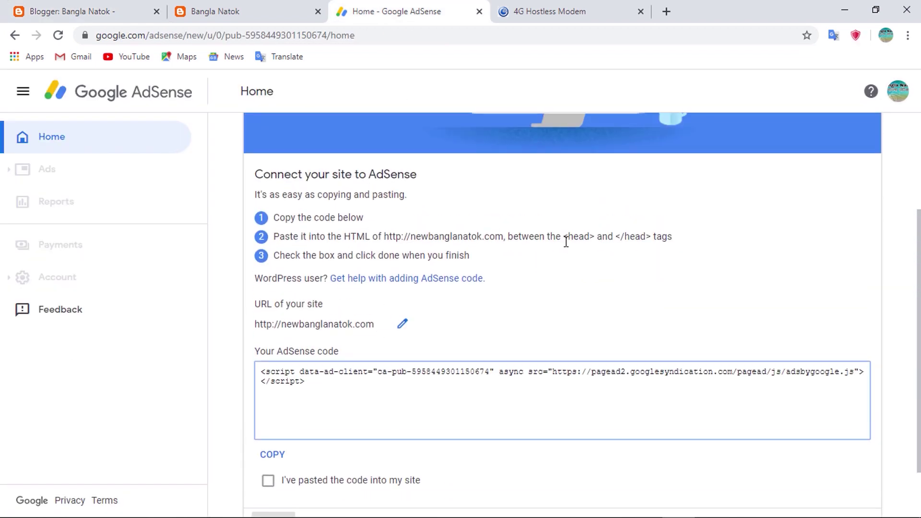
pyautogui.moveTo(567, 238); pyautogui.dragTo(623, 232)
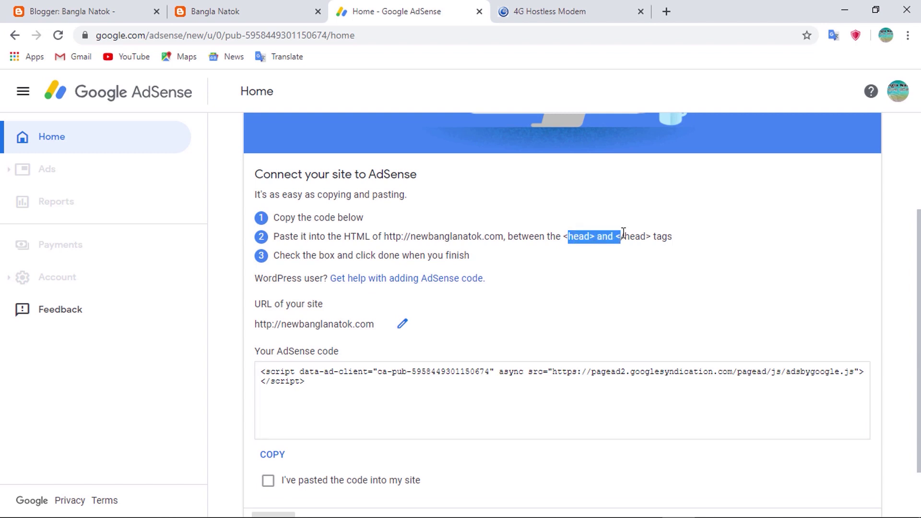
pyautogui.click(623, 232)
pyautogui.click(74, 7)
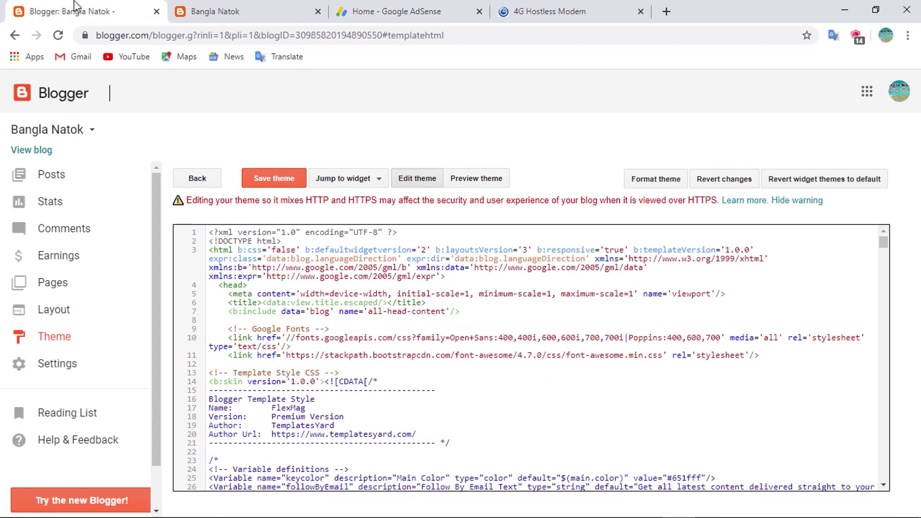
# Paste the AdSense script right after <head> in the FlexMag theme and save the theme
pyautogui.click(255, 285)
pyautogui.press('Return')
pyautogui.press('Return')
pyautogui.press('Return')
pyautogui.press('Return')
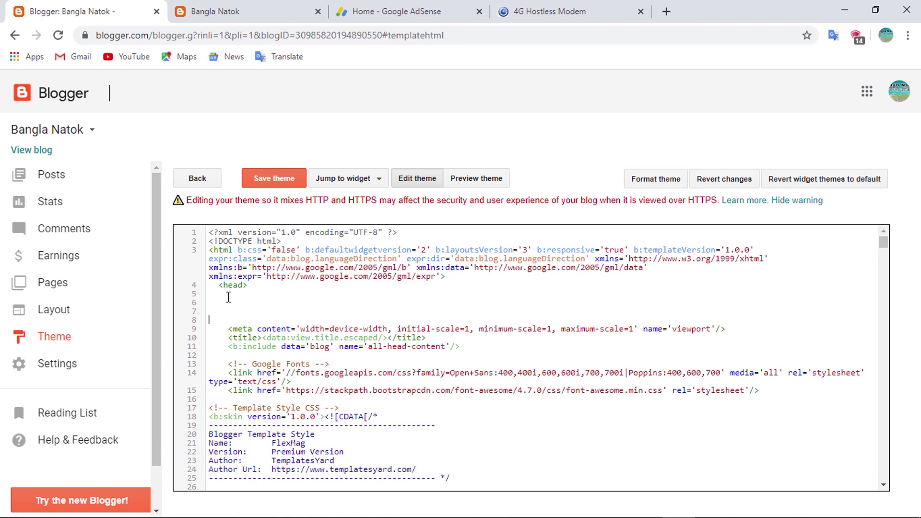
pyautogui.hotkey('ctrl', 'v')
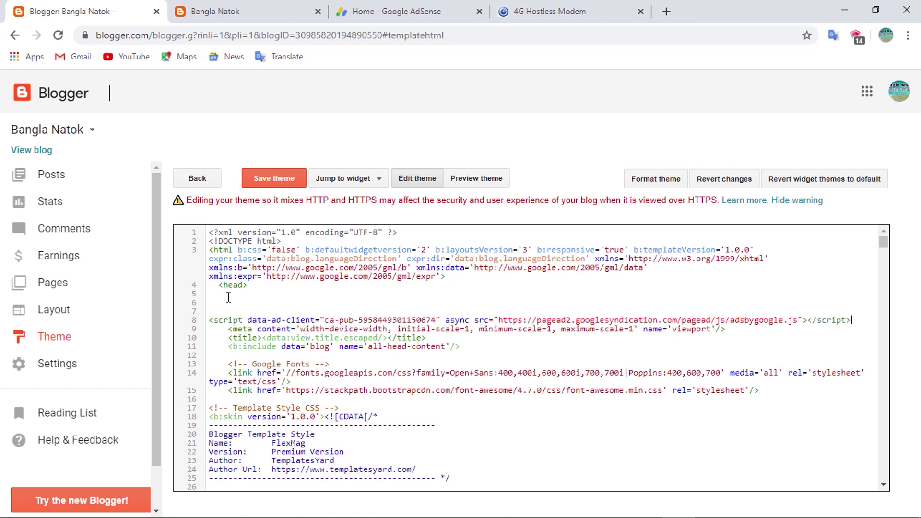
pyautogui.press('Return')
pyautogui.press('Return')
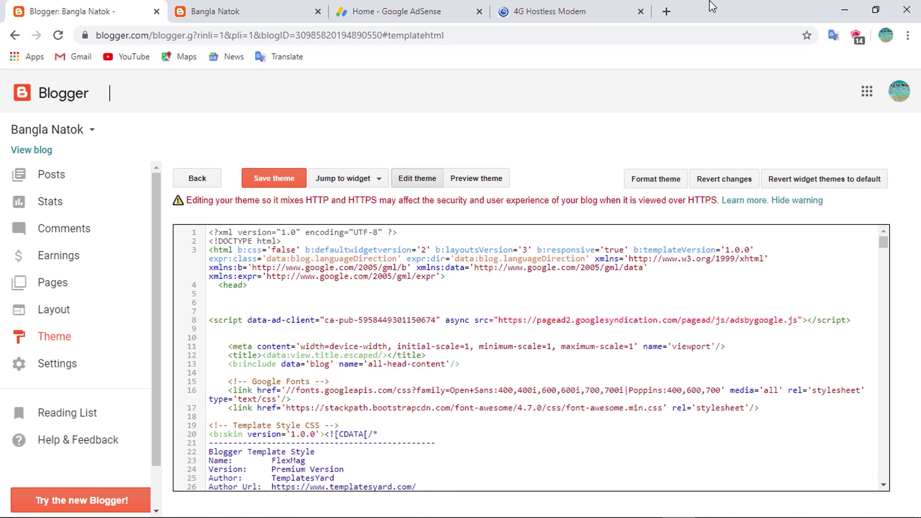
pyautogui.click(422, 11)
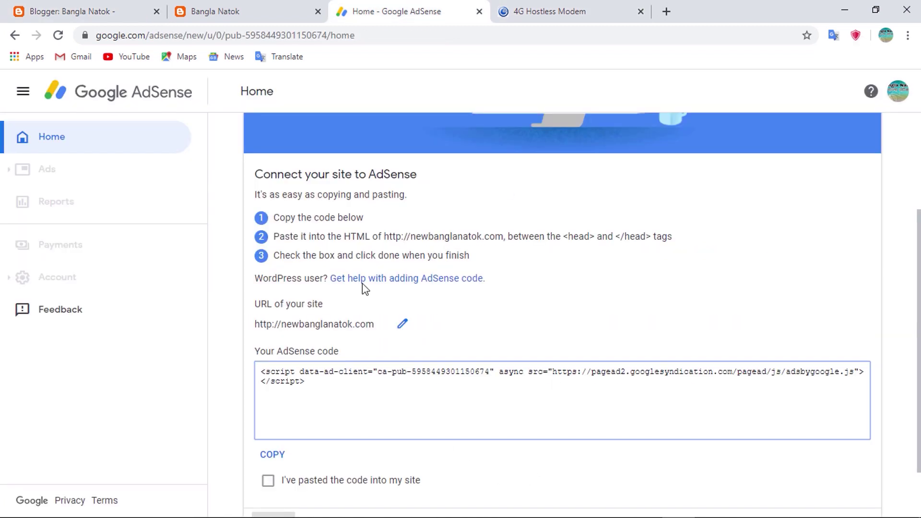
pyautogui.click(90, 10)
pyautogui.click(252, 333)
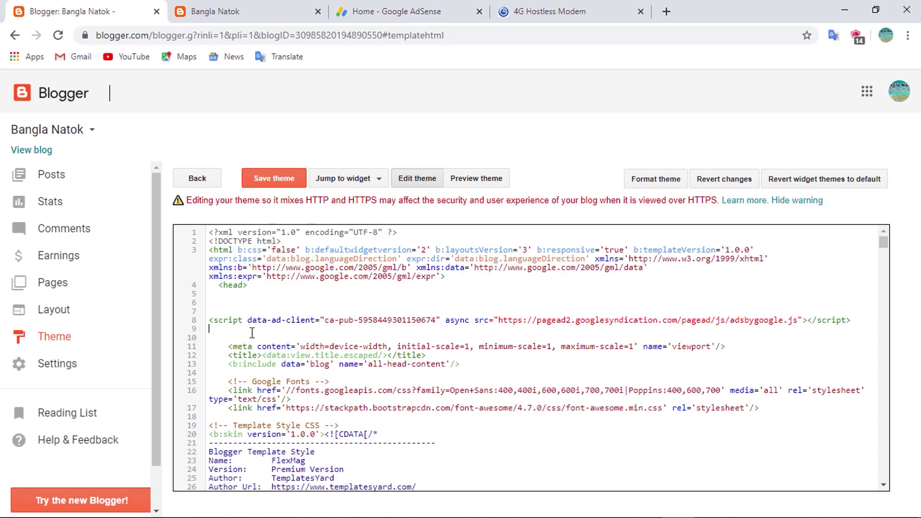
pyautogui.press('Return')
pyautogui.click(248, 320)
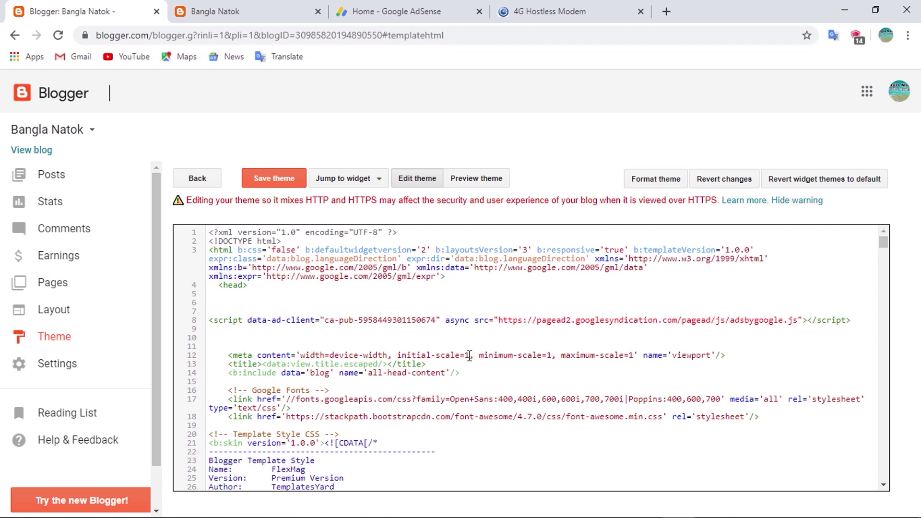
pyautogui.click(277, 177)
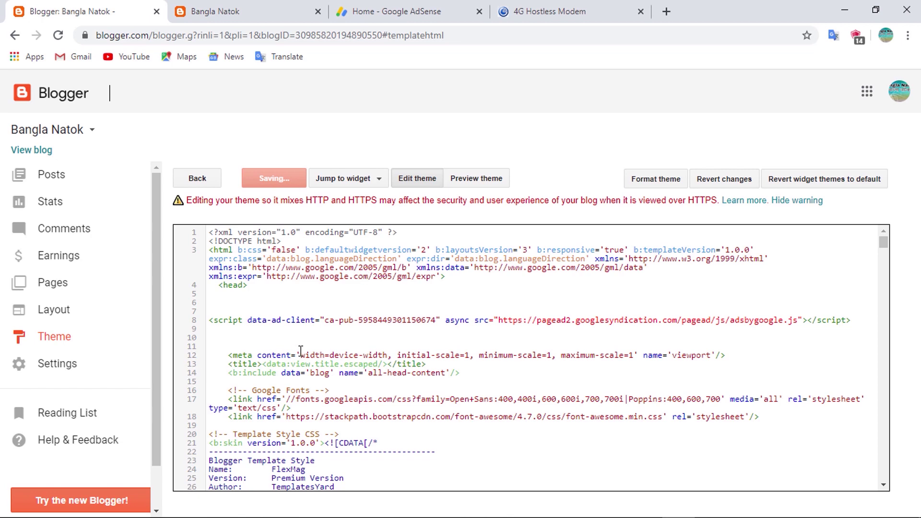
pyautogui.click(379, 12)
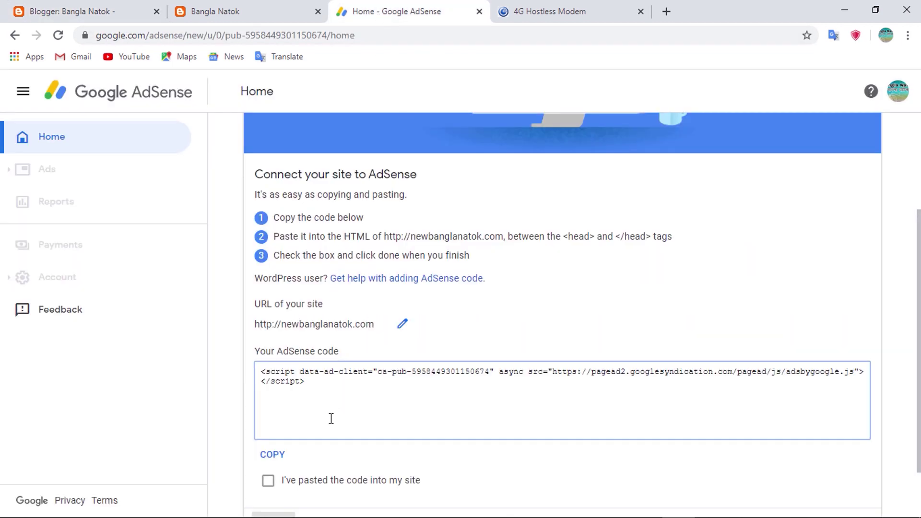
# Confirm "I've pasted the code into my site" and finish setup so AdSense finds the code
pyautogui.scroll(-1, 331, 419)
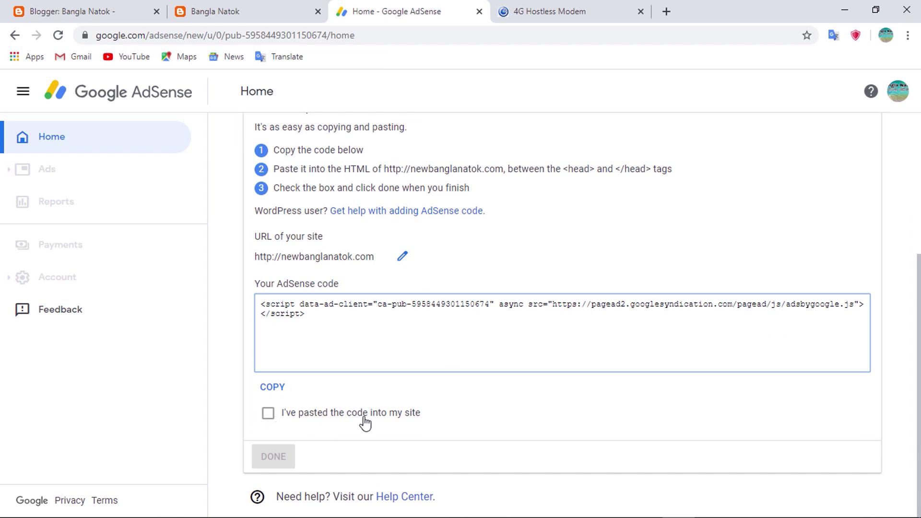
pyautogui.click(268, 414)
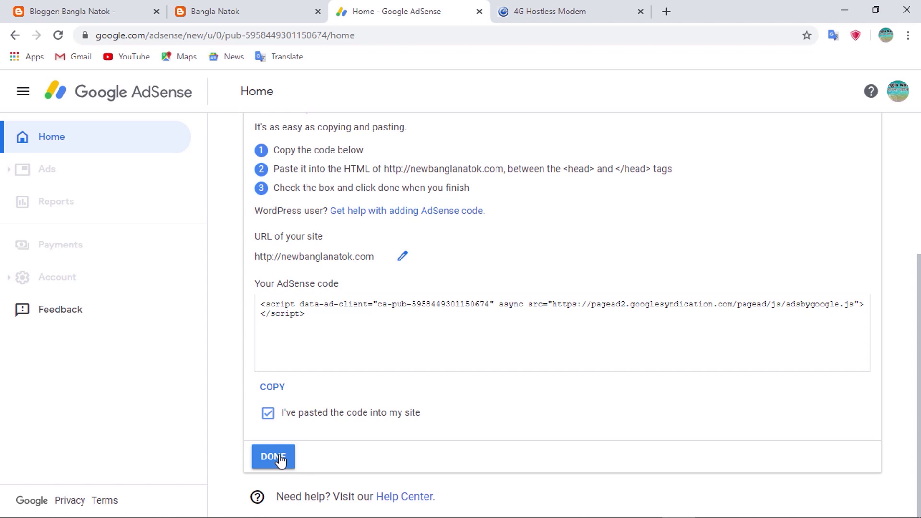
pyautogui.click(282, 461)
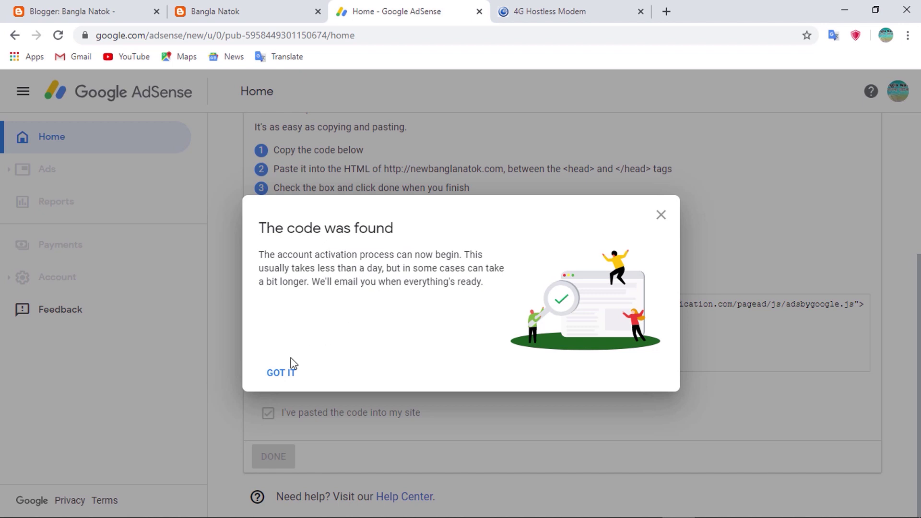
pyautogui.click(292, 376)
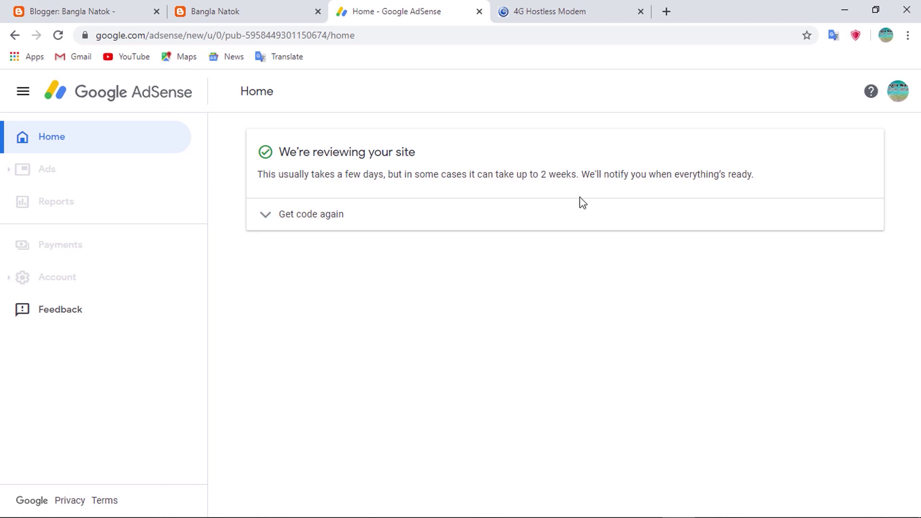
# Highlight the end of the site-review notice on the AdSense Home page
pyautogui.moveTo(777, 174); pyautogui.dragTo(758, 174)
pyautogui.click(765, 171)
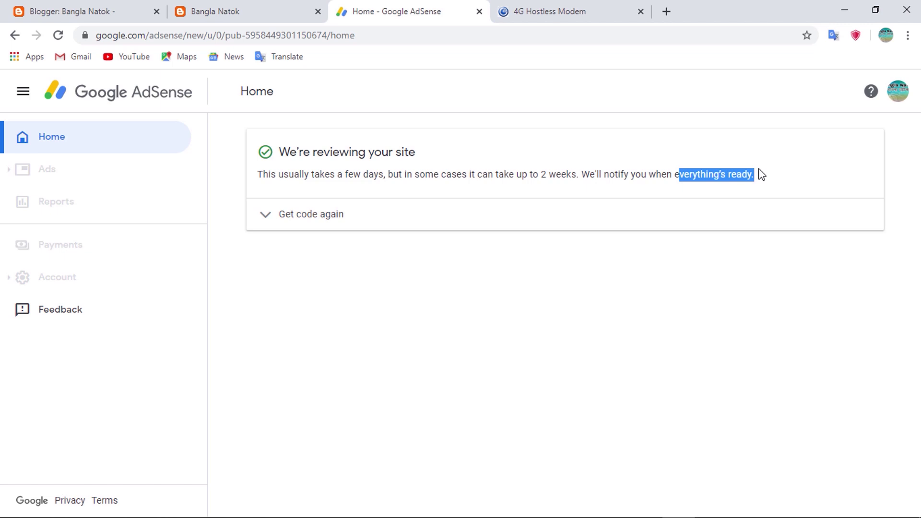
pyautogui.click(763, 174)
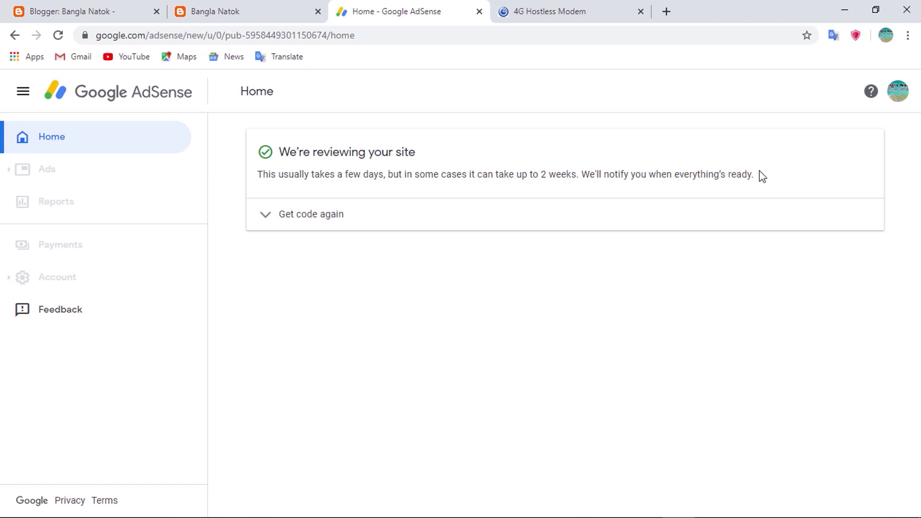